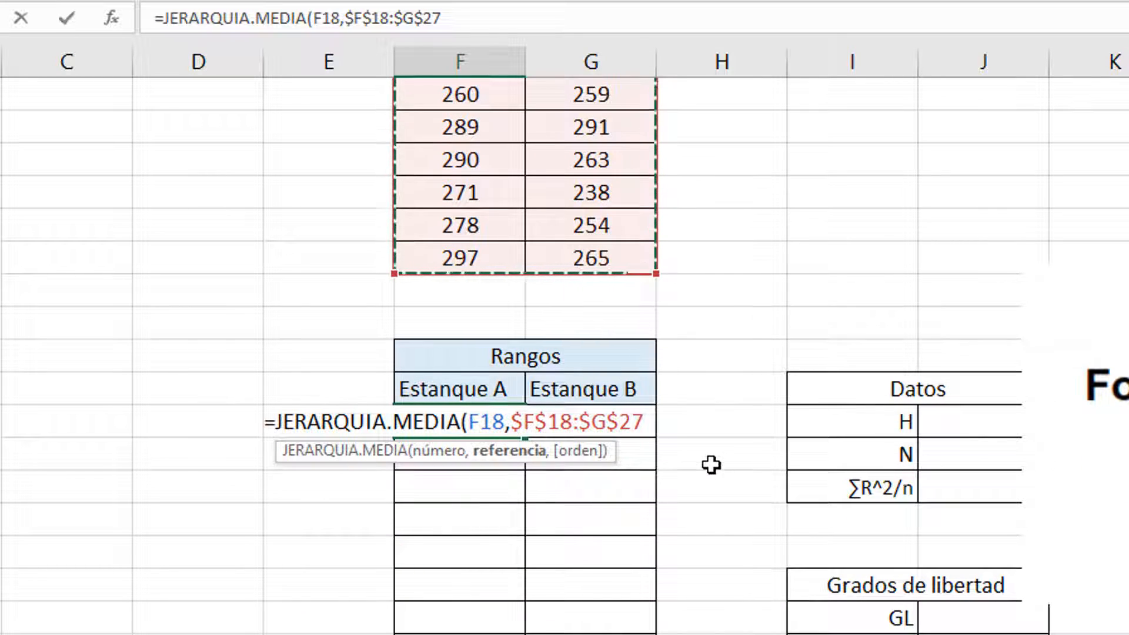
# Complete the first Estanque A rank formula as =JERARQUIA.MEDIA(F18,$F$18:$G$27,1), using ascending order
pyautogui.write(',')
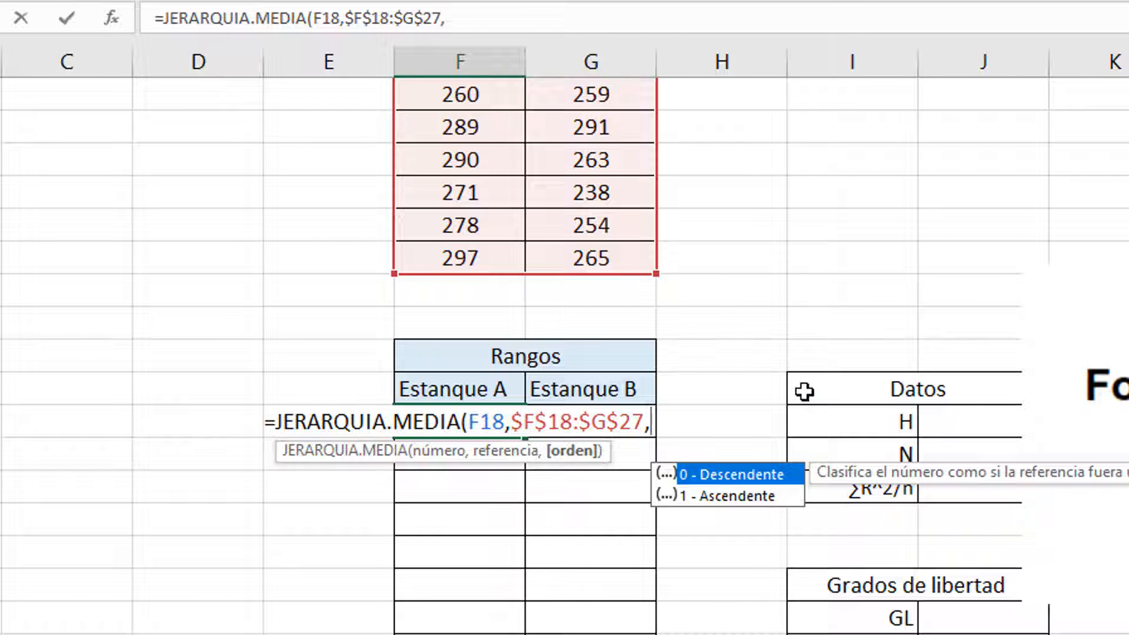
pyautogui.write('1')
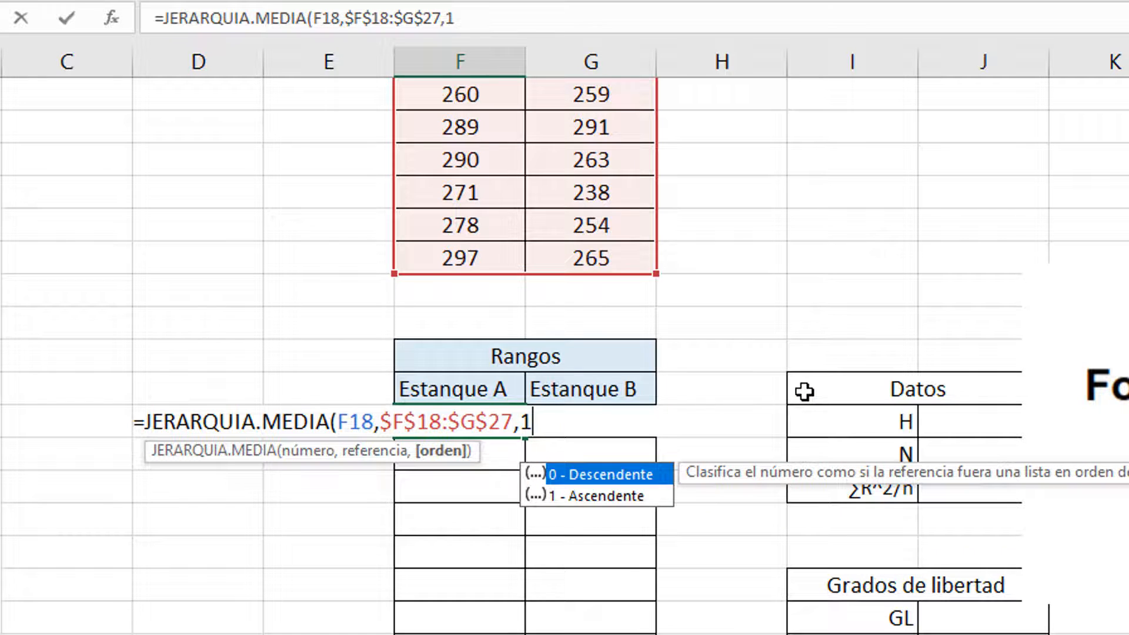
pyautogui.write(')')
pyautogui.press('Return')
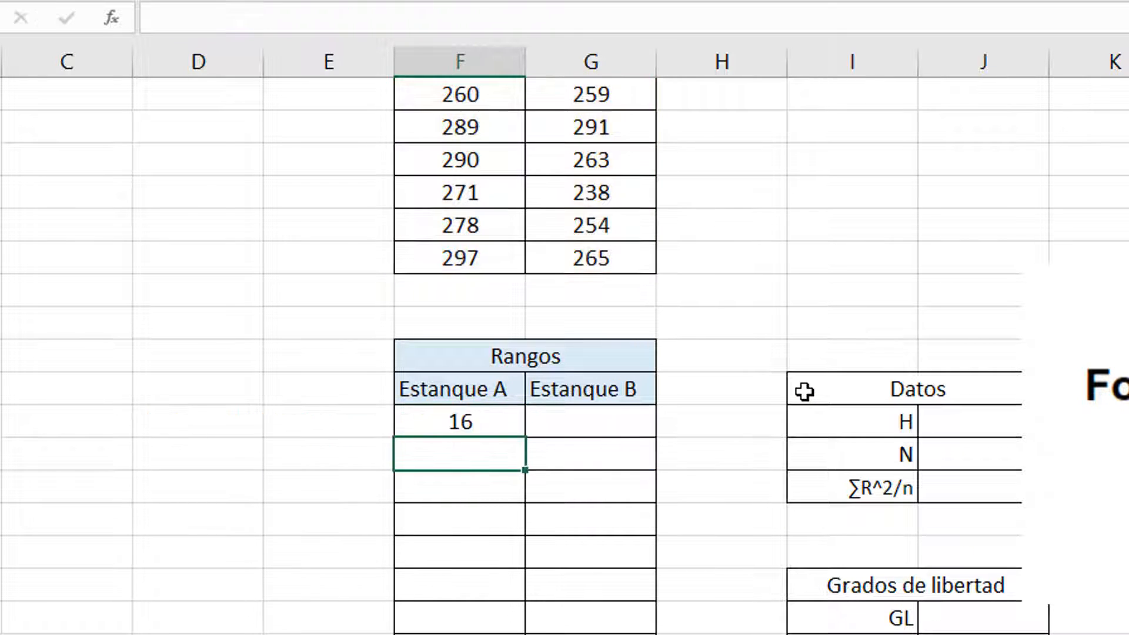
# Fill the rank formula through all ten rows of the Estanque A and Estanque B columns in the Rangos table
pyautogui.scroll(-3, 804, 391)
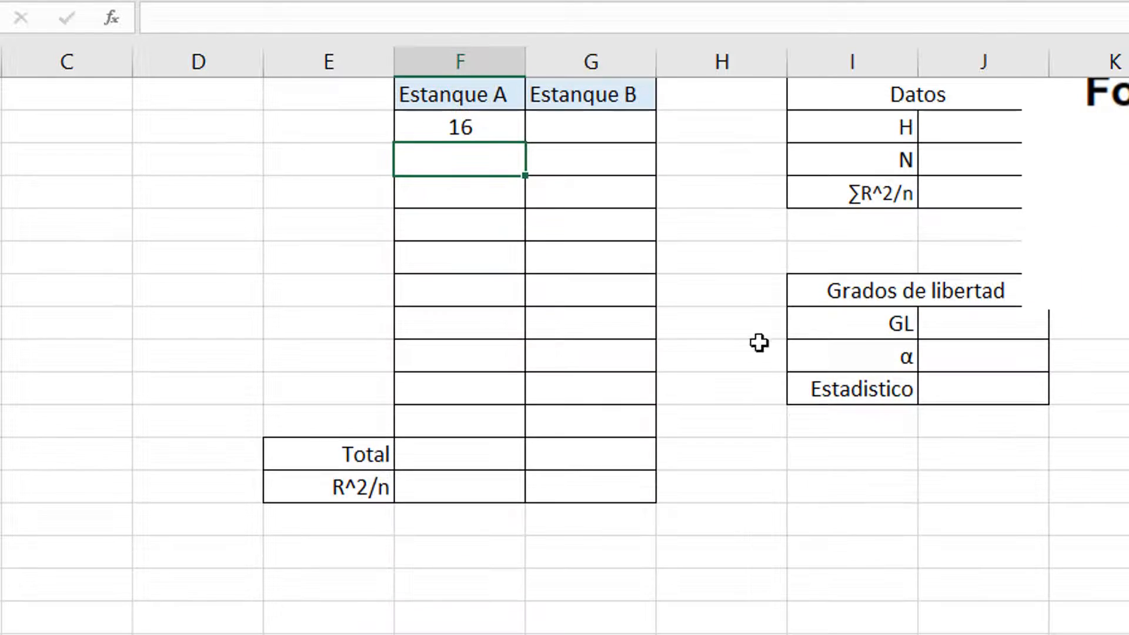
pyautogui.click(513, 120)
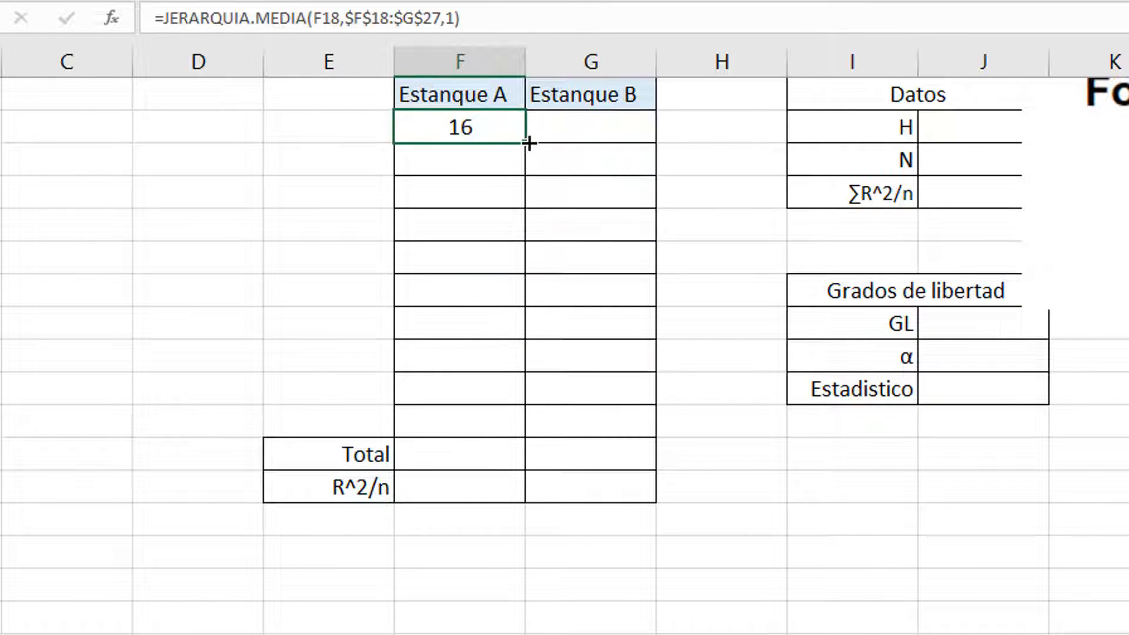
pyautogui.moveTo(525, 141); pyautogui.dragTo(655, 436)
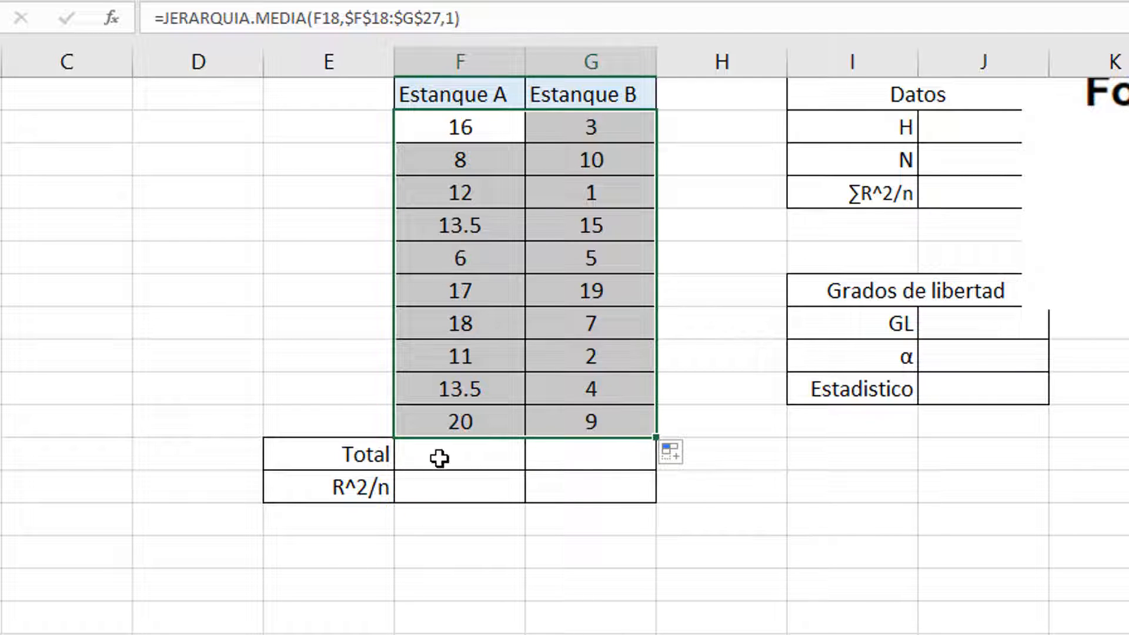
# Sum the Estanque A ranks in the Total row and copy the sum across to Estanque B
pyautogui.click(439, 457)
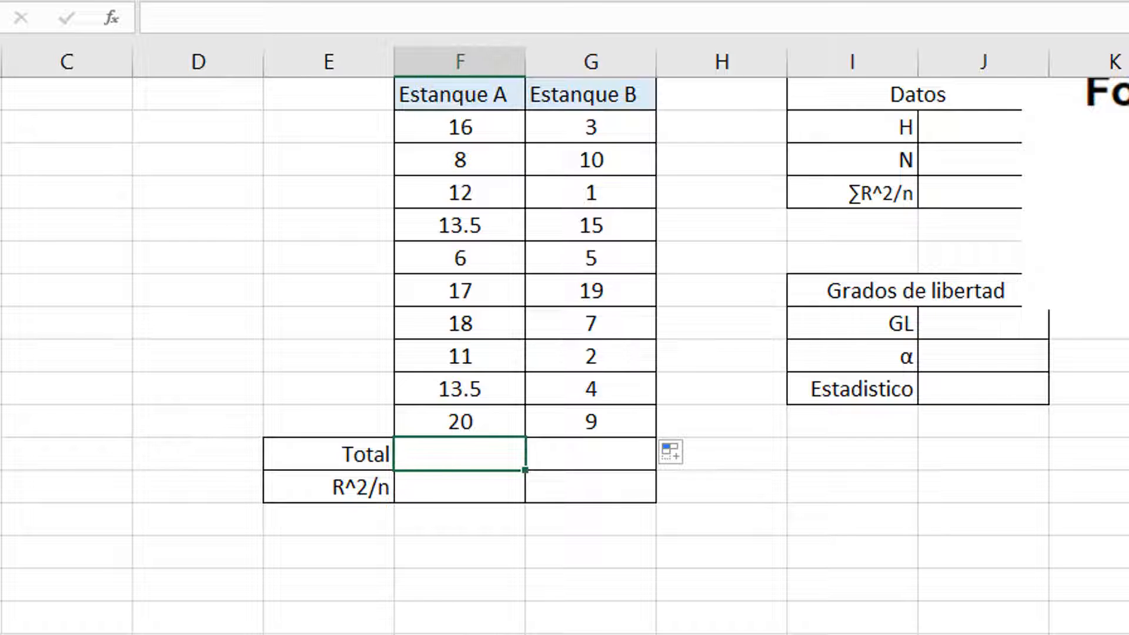
pyautogui.hotkey('alt', '=')
pyautogui.press('Return')
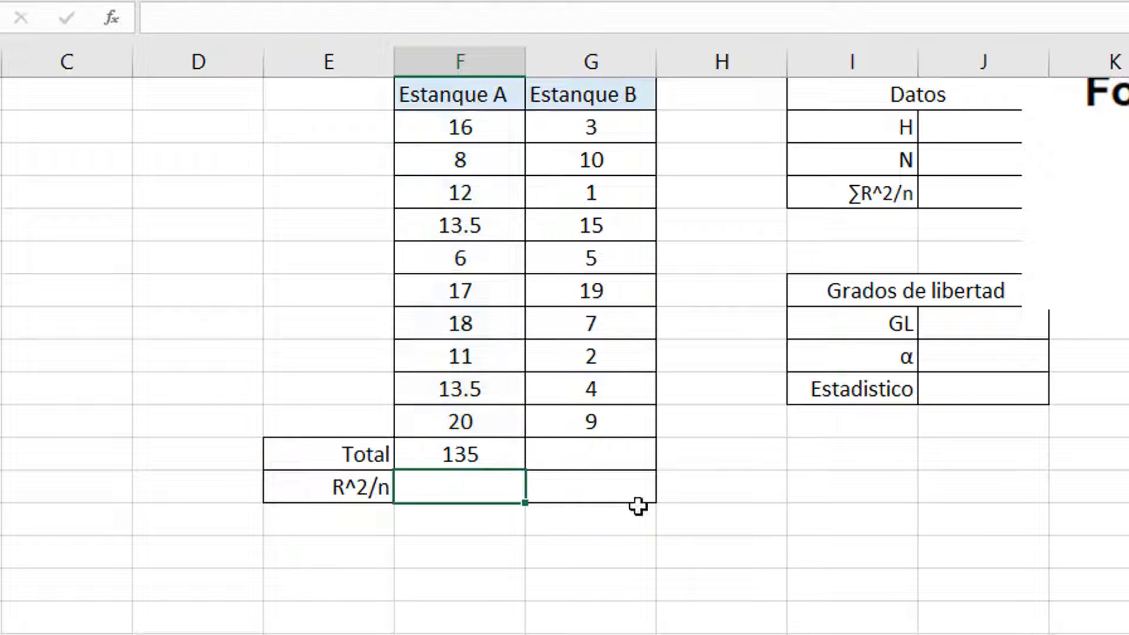
pyautogui.click(499, 457)
pyautogui.moveTo(525, 468); pyautogui.dragTo(612, 461)
# Shade the Total row, including its label and both sums, with a light blue fill
pyautogui.moveTo(388, 455); pyautogui.dragTo(548, 445)
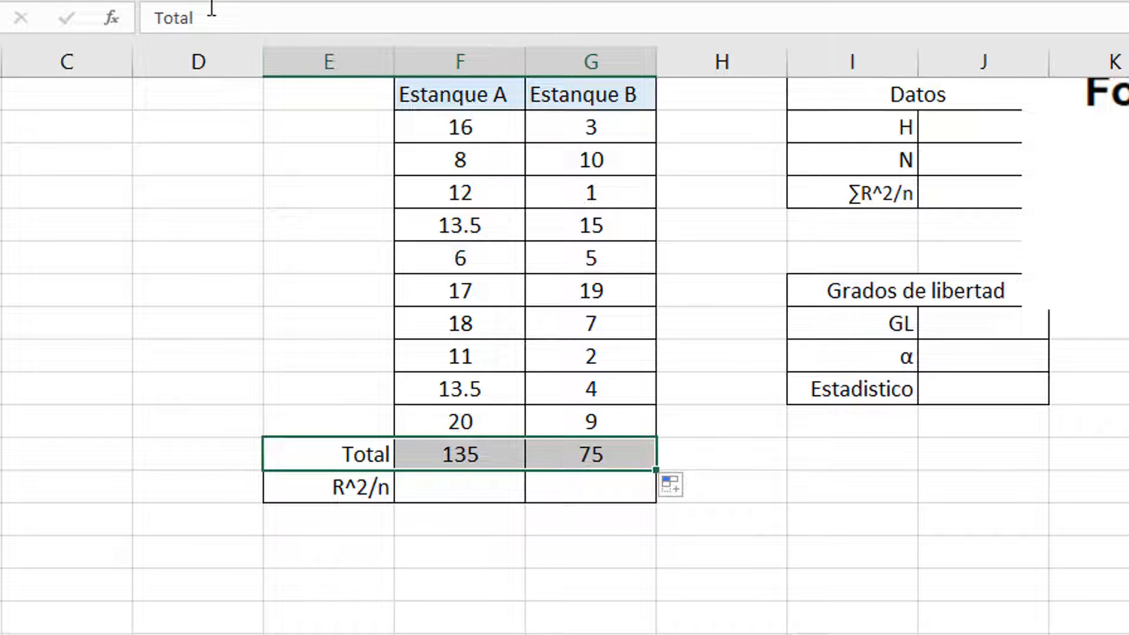
pyautogui.click(170, 0)
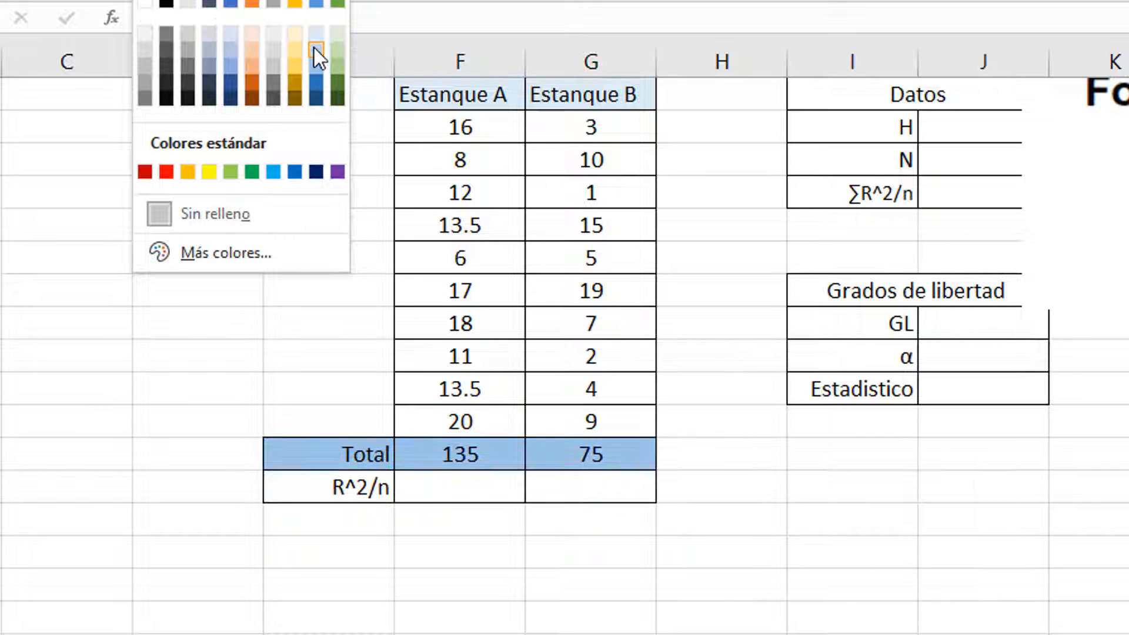
pyautogui.click(316, 49)
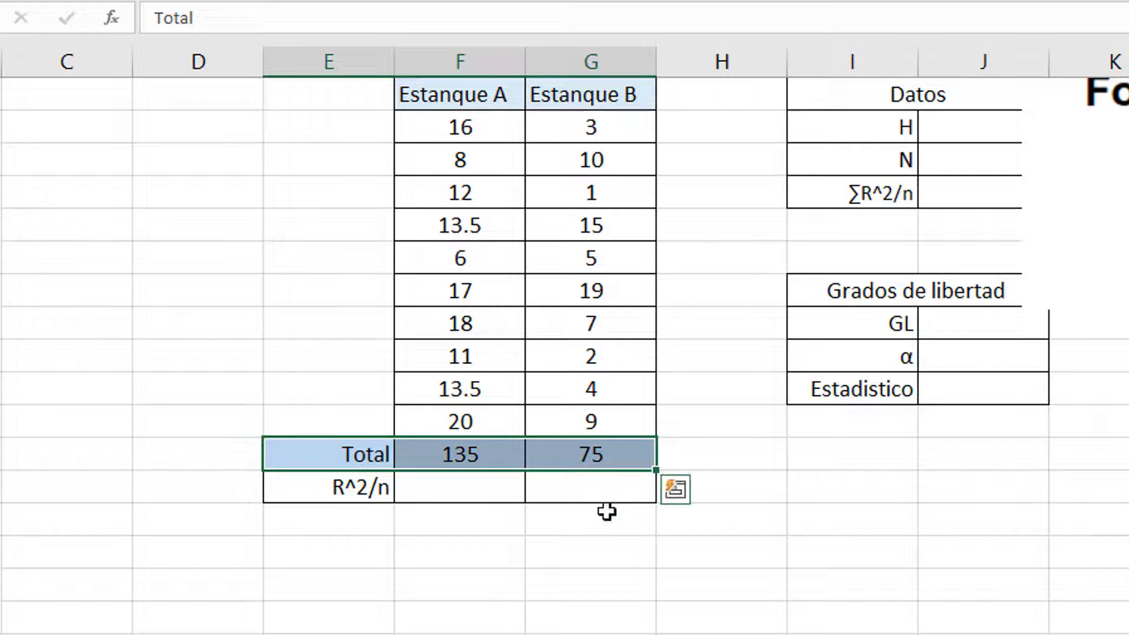
# Consult the Kruskal-Wallis formula picture and calculate R^2/n for Estanque A as =F42^2/10
pyautogui.moveTo(1082, 267); pyautogui.dragTo(713, 296)
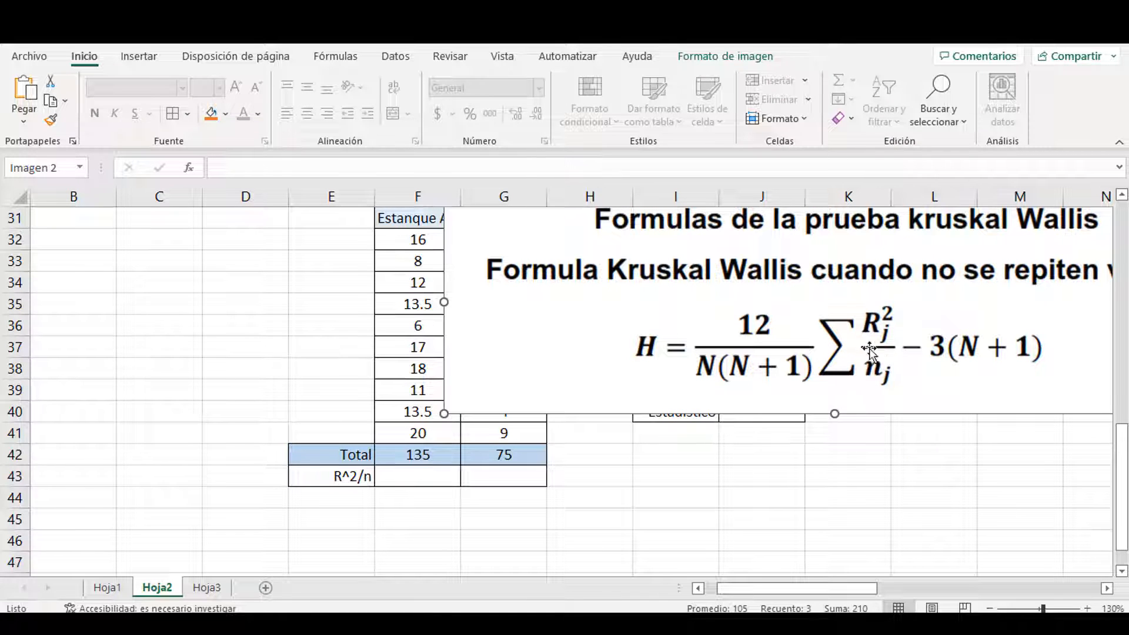
pyautogui.moveTo(594, 293); pyautogui.dragTo(949, 265)
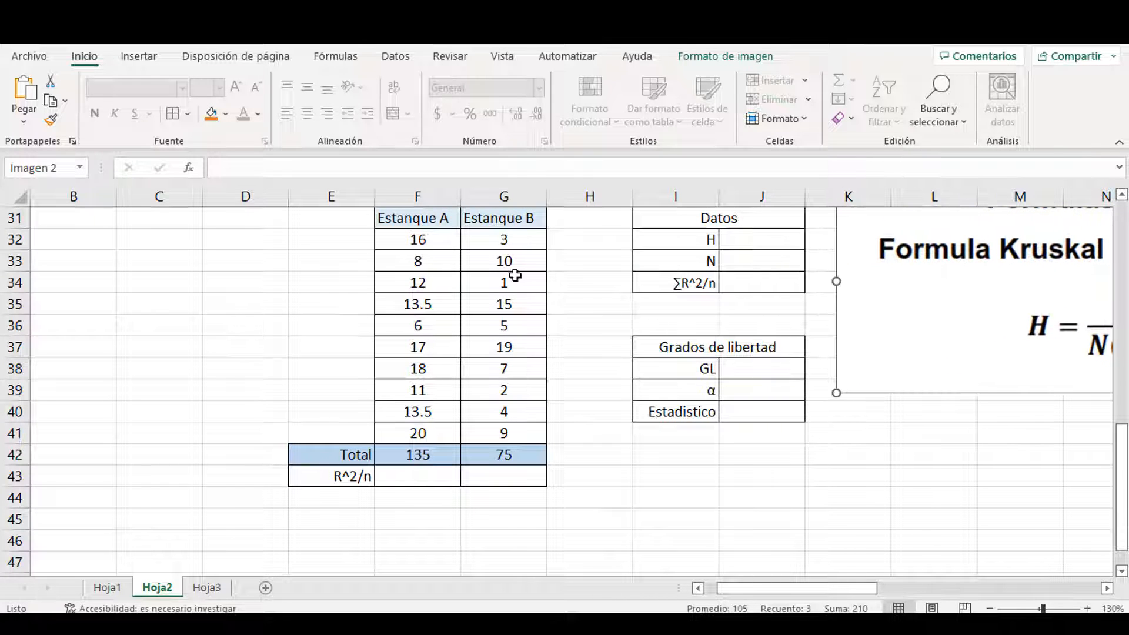
pyautogui.click(431, 477)
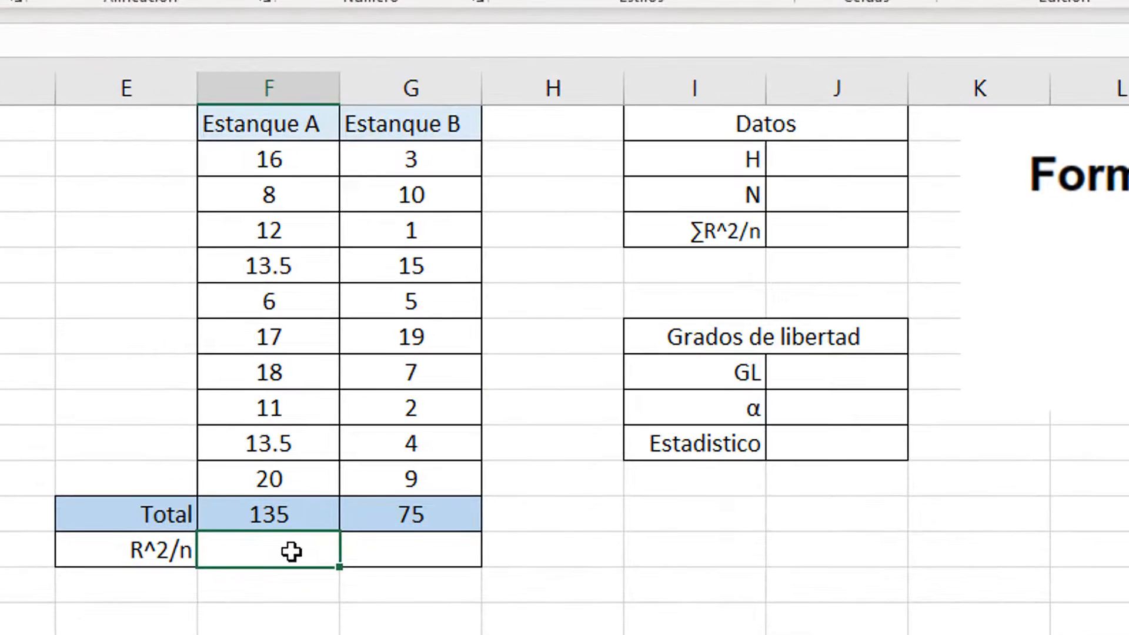
pyautogui.write('=')
pyautogui.click(277, 519)
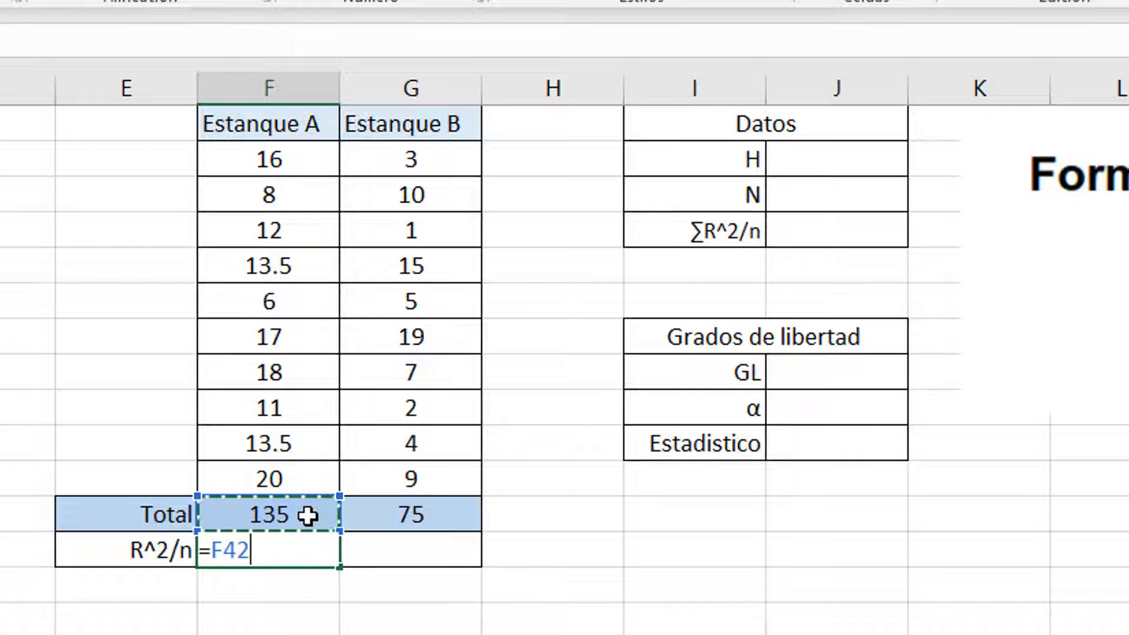
pyautogui.write('^2')
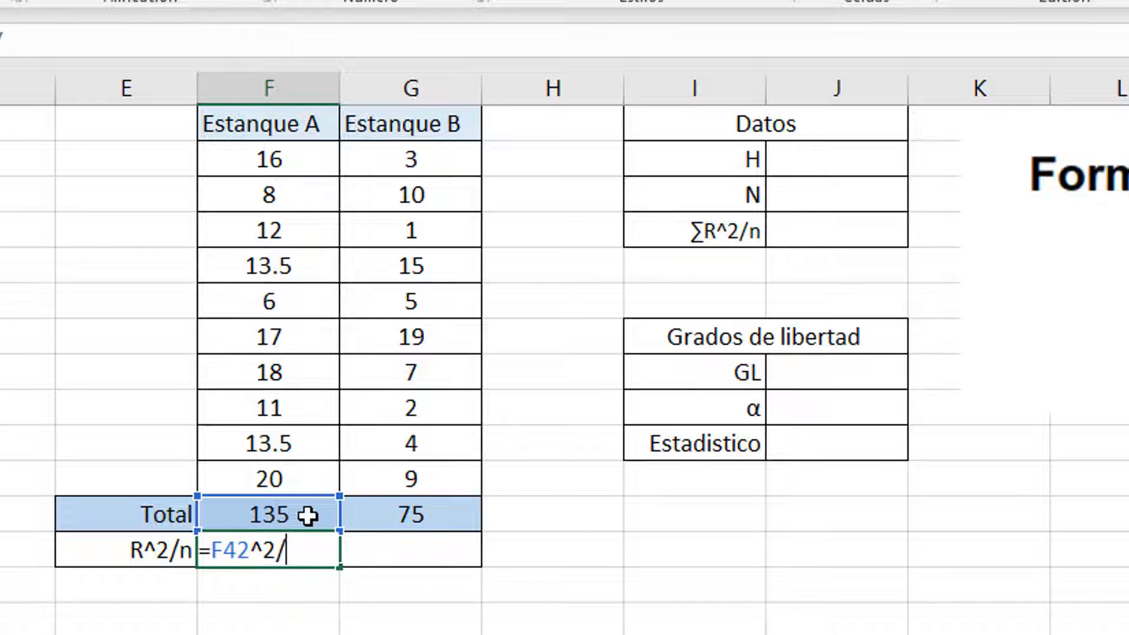
pyautogui.write('/10')
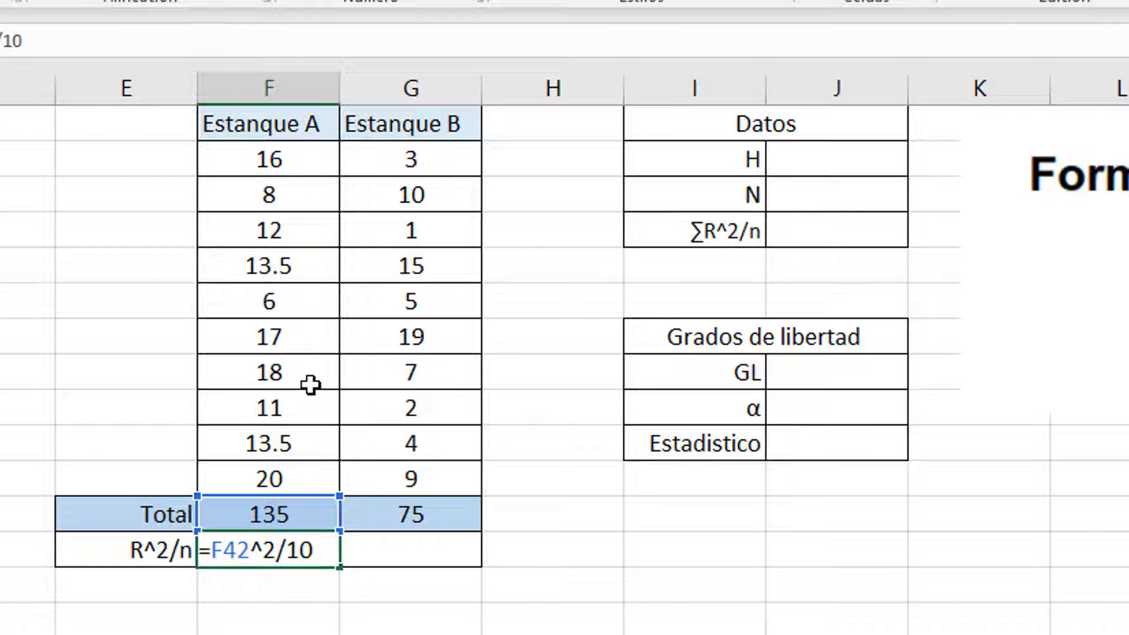
pyautogui.press('Return')
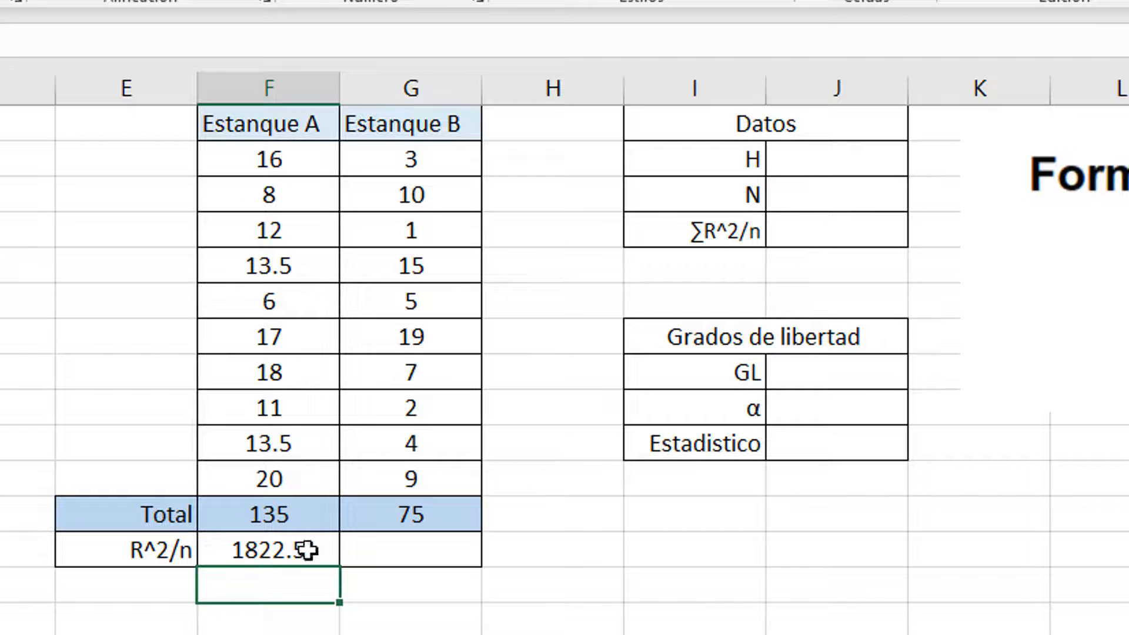
# Copy the R^2/n formula from Estanque A to Estanque B and check its cell reference
pyautogui.scroll(1, 326, 340)
pyautogui.scroll(-1, 233, 447)
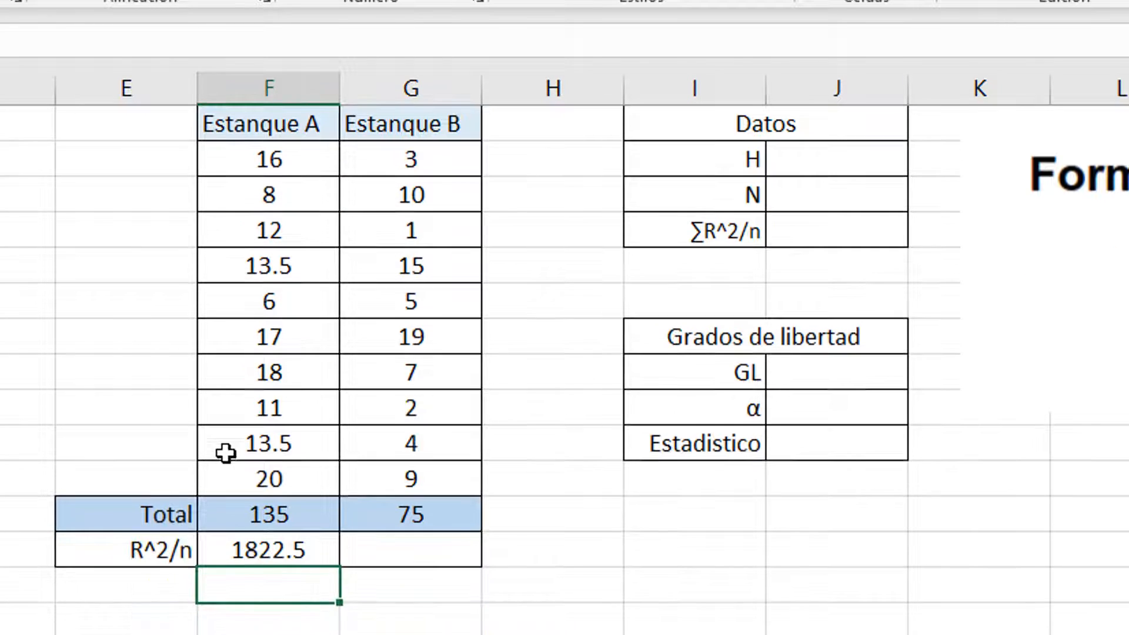
pyautogui.click(280, 560)
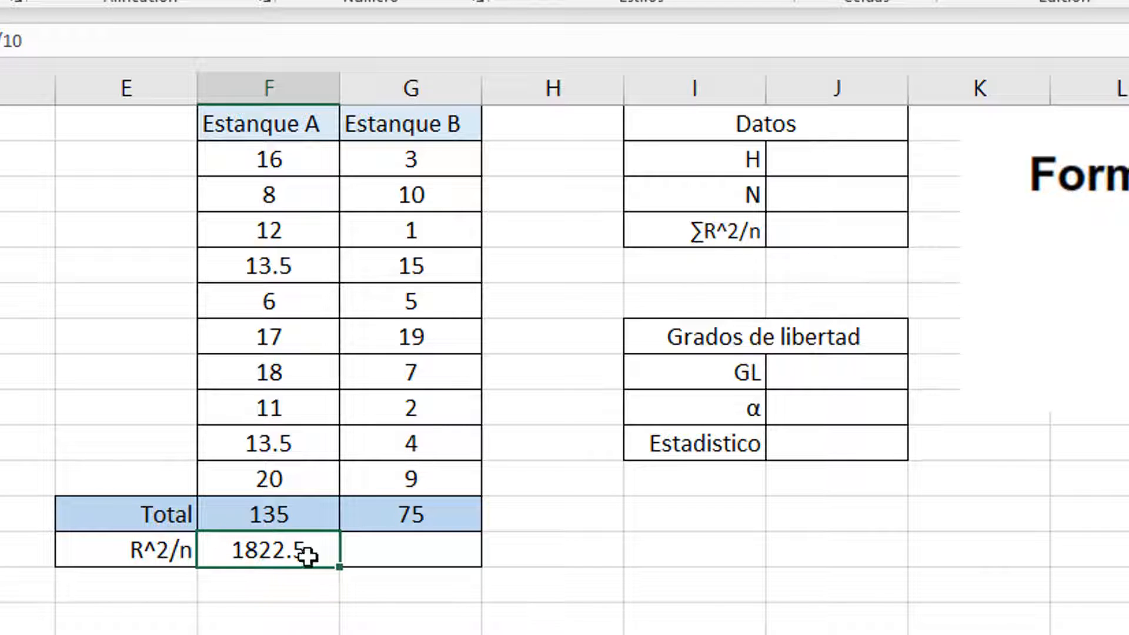
pyautogui.moveTo(339, 565); pyautogui.dragTo(429, 557)
pyautogui.doubleClick(397, 553)
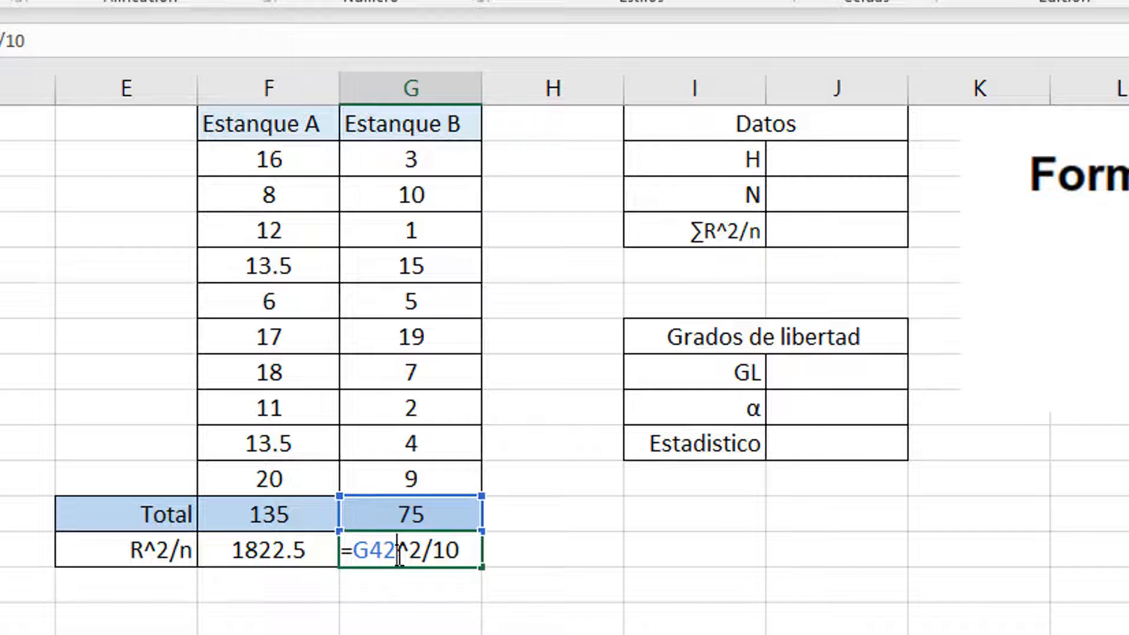
pyautogui.hotkey('ctrl', 'Return')
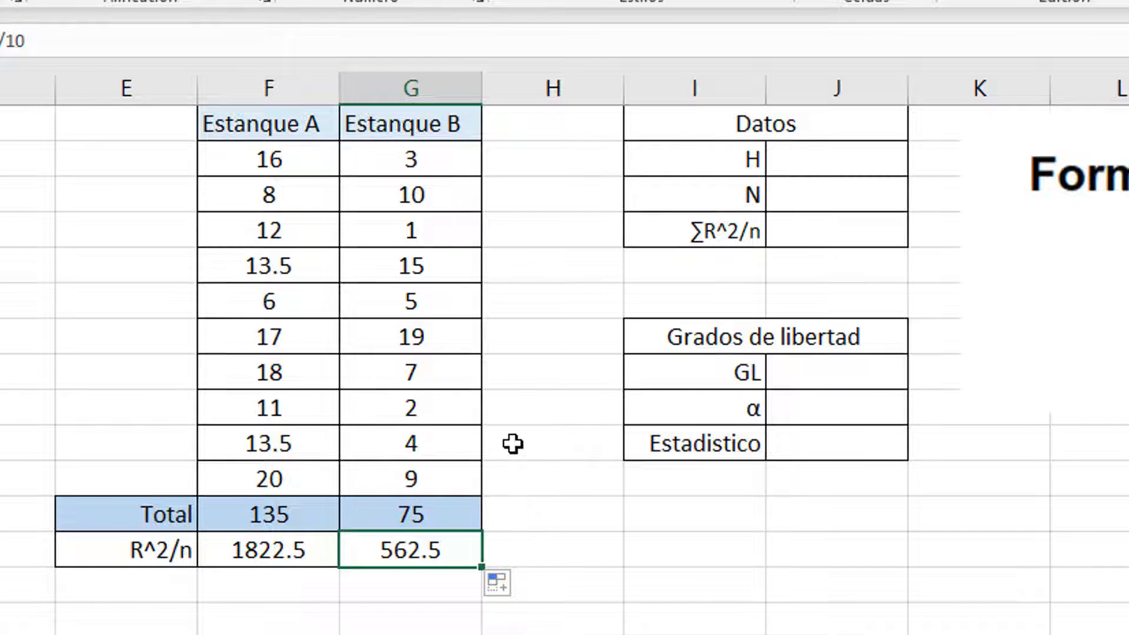
# Enter 20 as N in the Datos table and highlight the ten ranks of each Estanque column in turn
pyautogui.scroll(1, 513, 444)
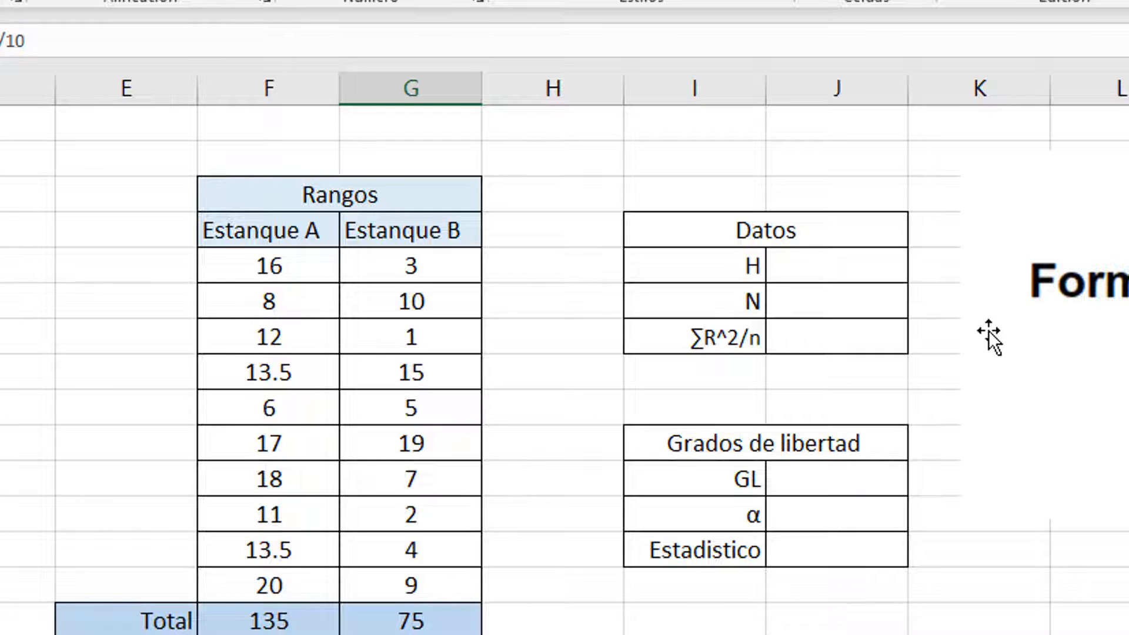
pyautogui.click(867, 304)
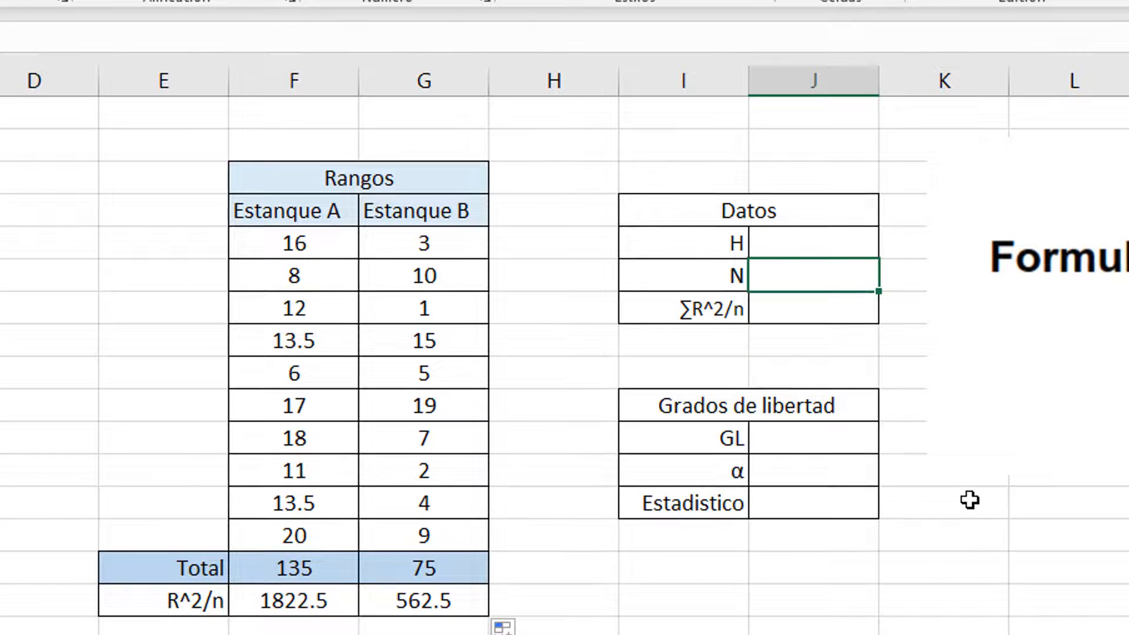
pyautogui.write('20')
pyautogui.press('Return')
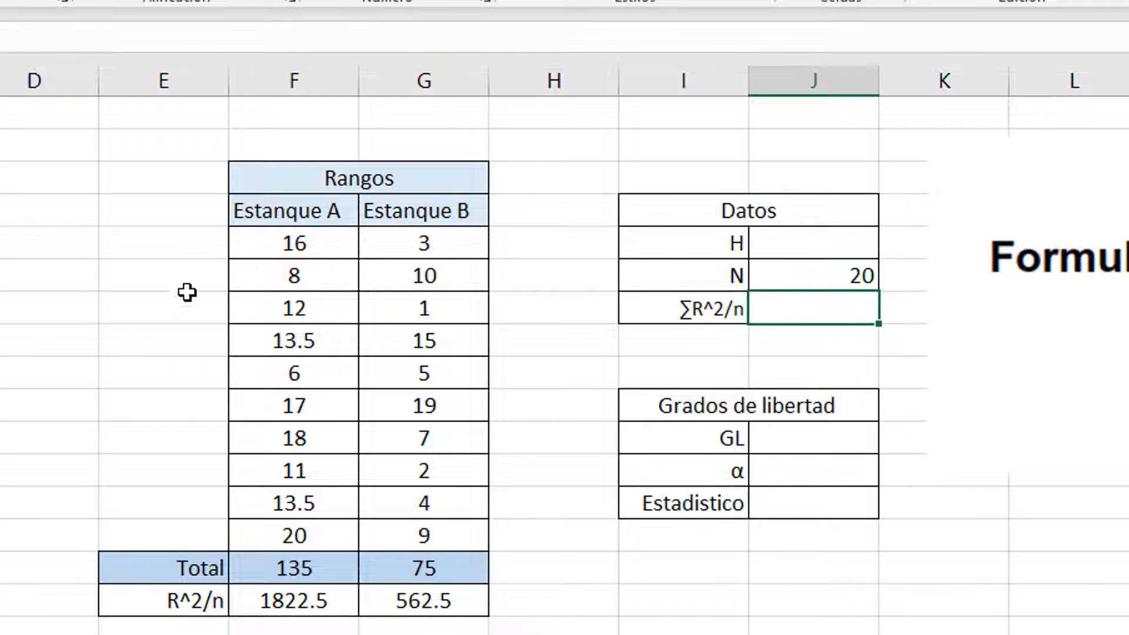
pyautogui.moveTo(290, 238); pyautogui.dragTo(320, 535)
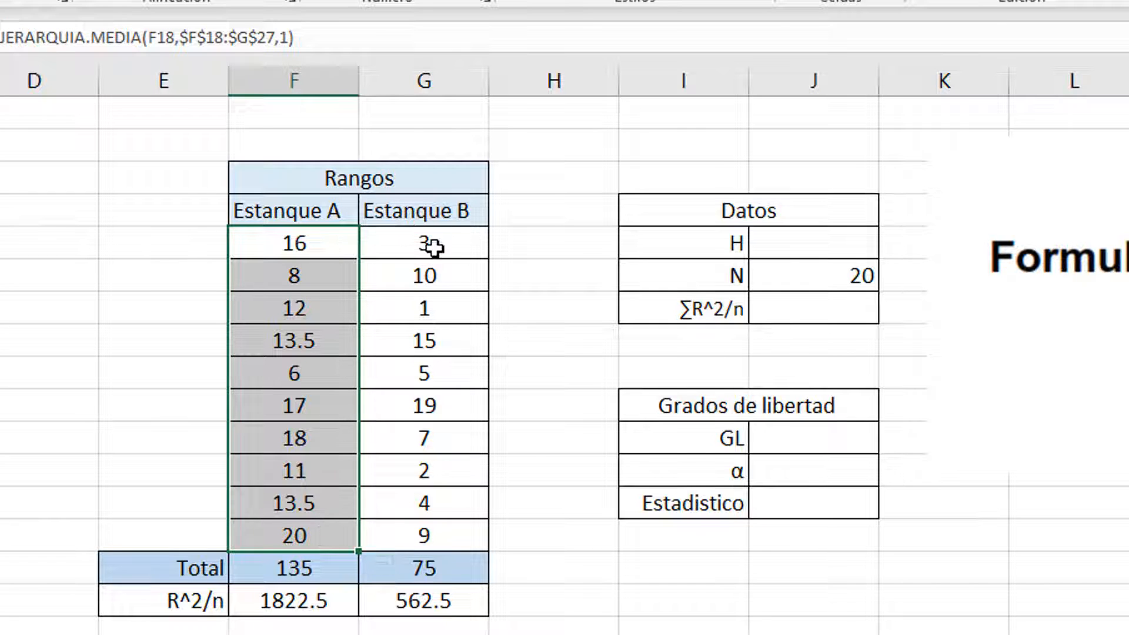
pyautogui.moveTo(433, 245); pyautogui.dragTo(387, 526)
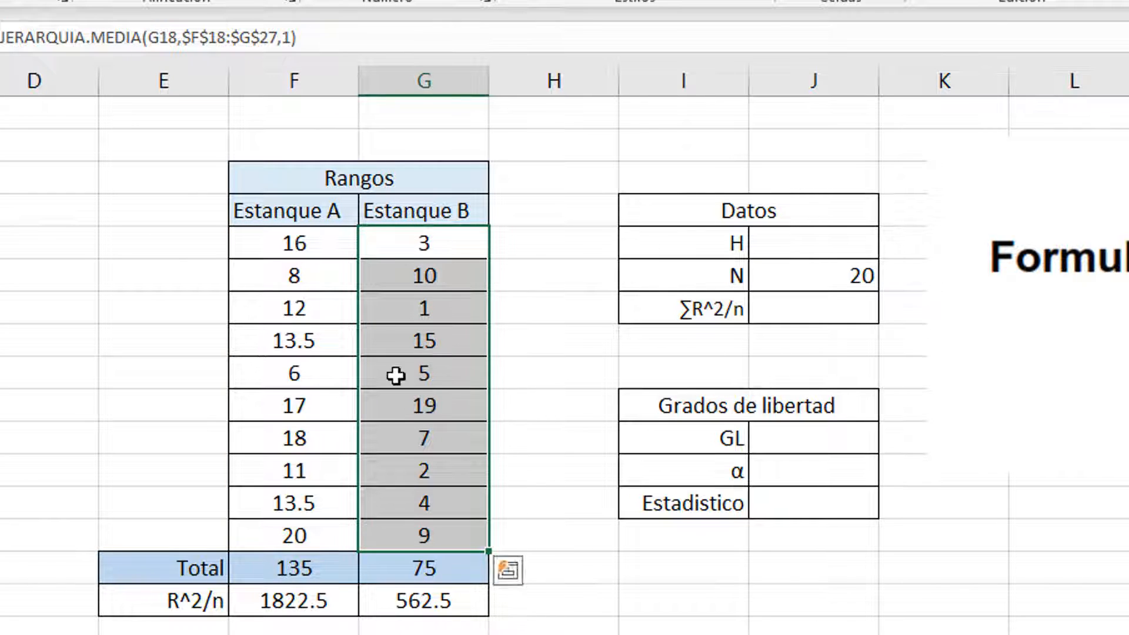
# Align the N value in the Datos table to the left of its cell
pyautogui.click(772, 291)
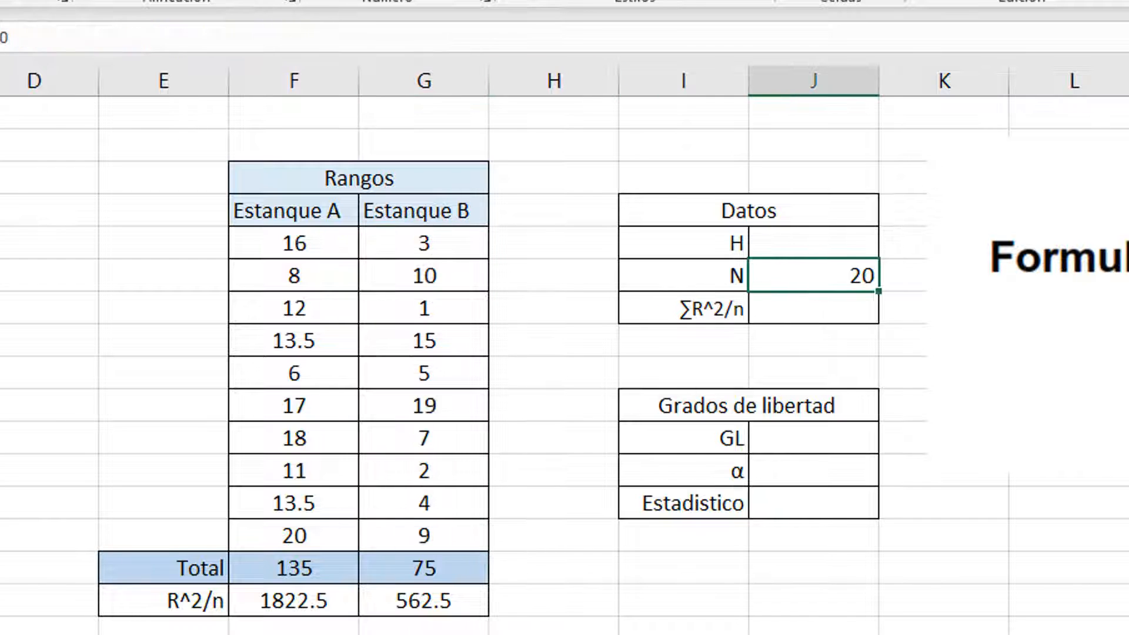
pyautogui.hotkey('alt', 'h')
pyautogui.press('a')
pyautogui.press('l')
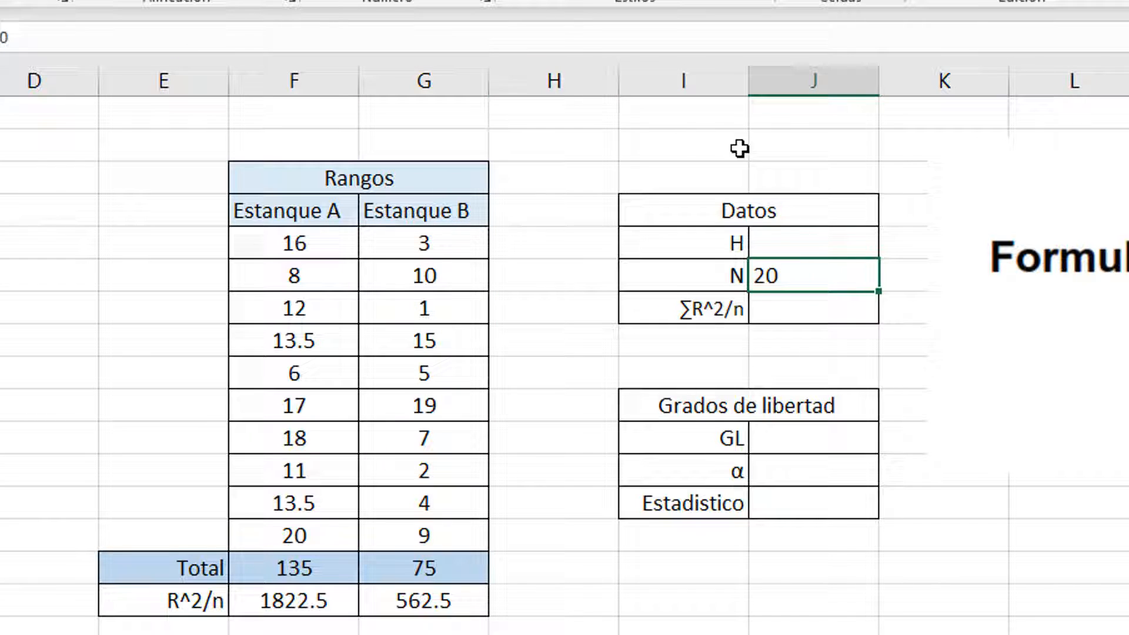
# Calculate ∑R^2/n in the Datos table by adding both R^2/n values with =F43+G43
pyautogui.click(779, 312)
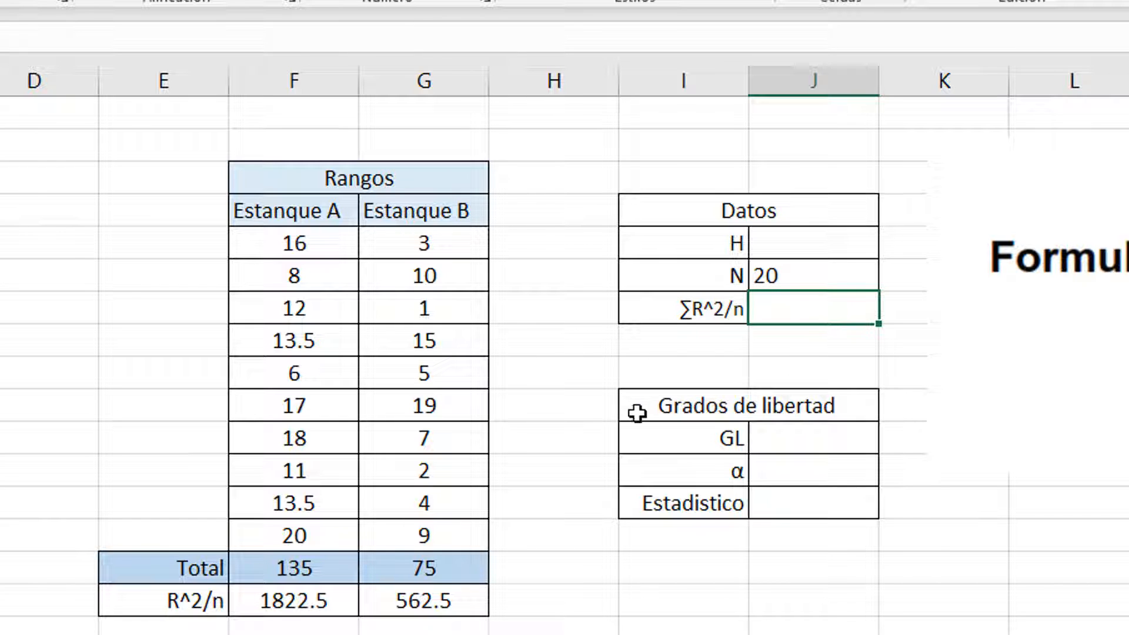
pyautogui.click(276, 601)
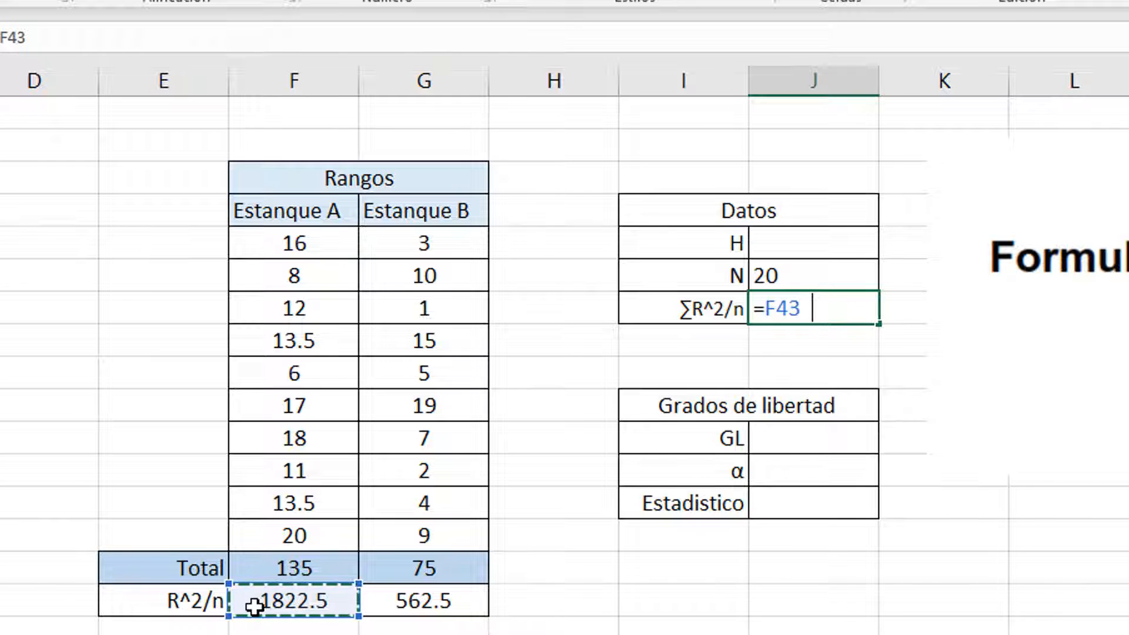
pyautogui.write('+')
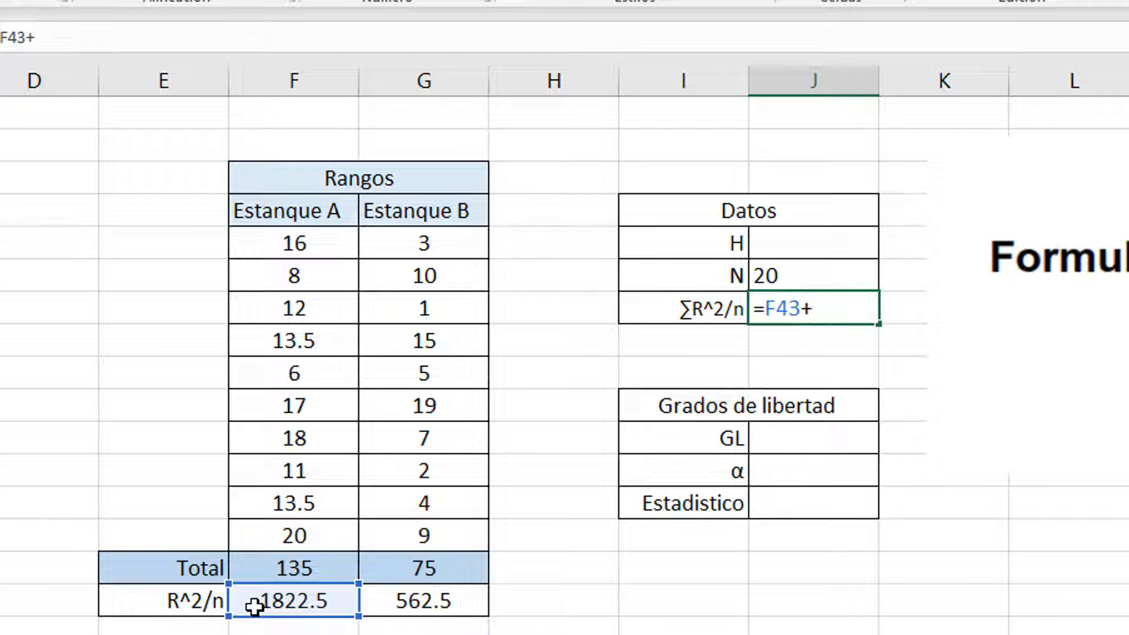
pyautogui.click(449, 608)
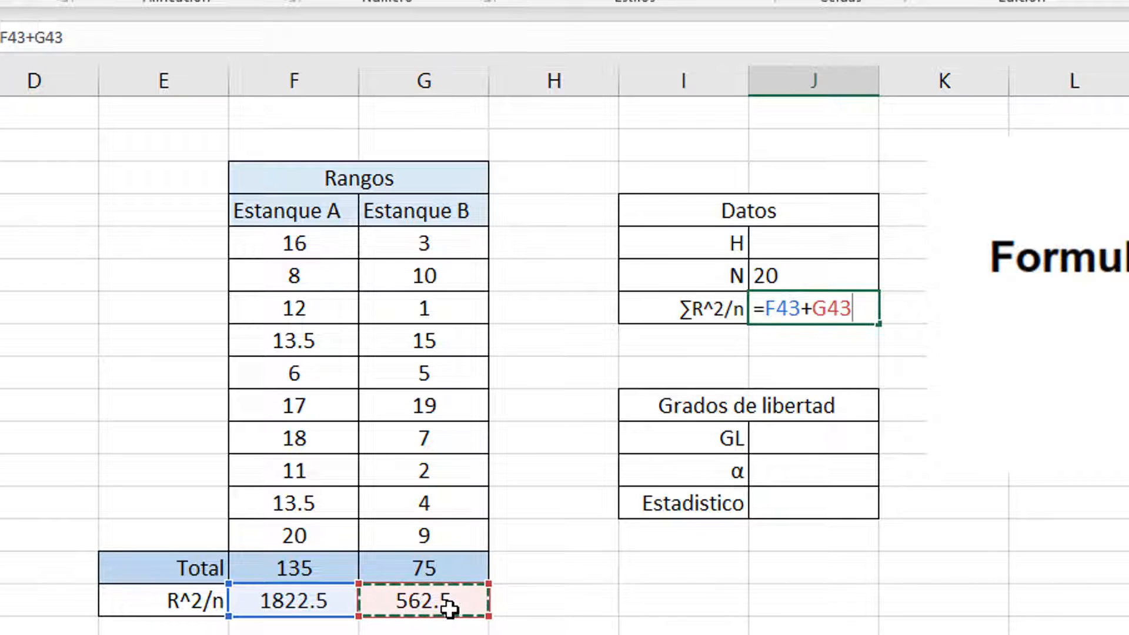
pyautogui.press('Return')
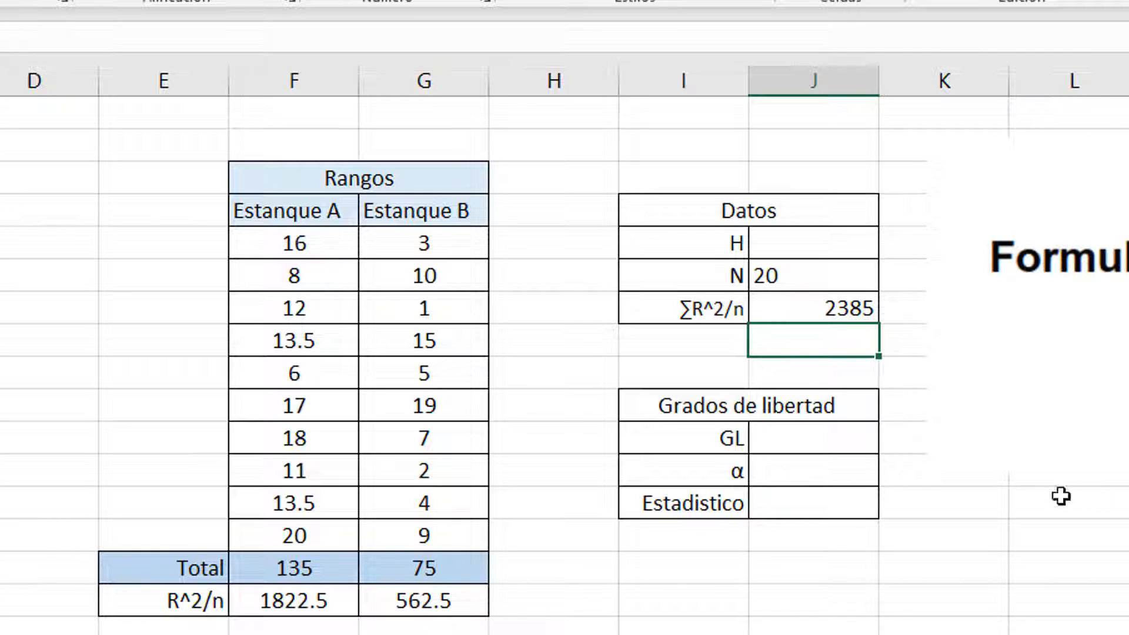
# Move the Kruskal-Wallis formula picture directly below the Datos table so the H equation is readable
pyautogui.moveTo(1014, 462); pyautogui.dragTo(577, 634)
pyautogui.moveTo(997, 551); pyautogui.dragTo(751, 525)
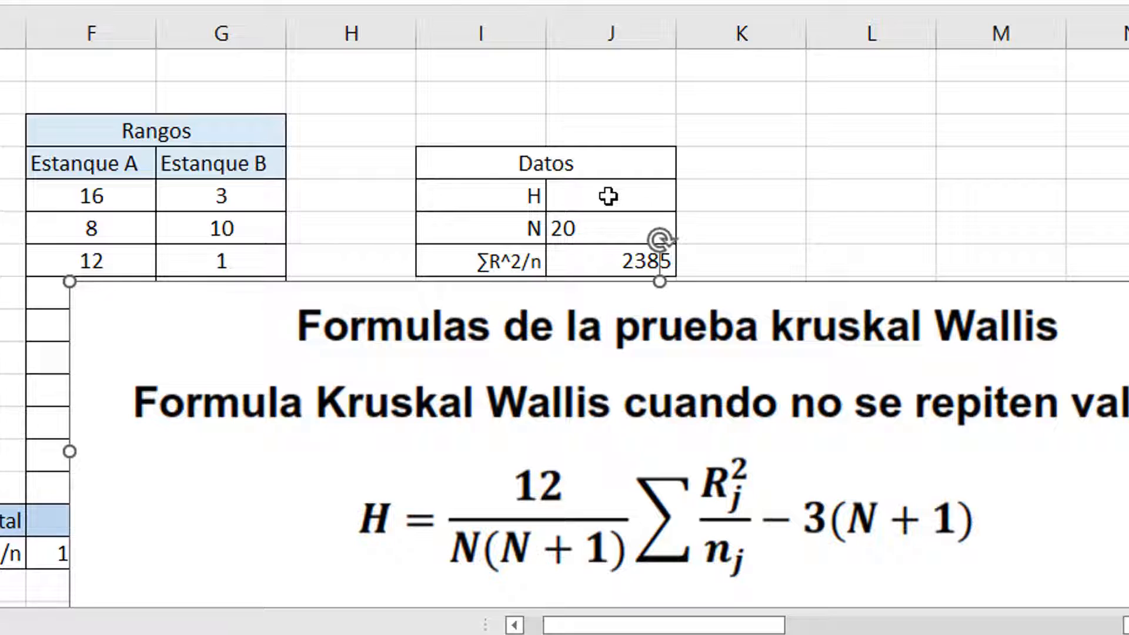
# Calculate H in the Datos table with the formula =((12/(J33*(J33+1)))*(J34)-(3*(J33+1)))
pyautogui.click(608, 196)
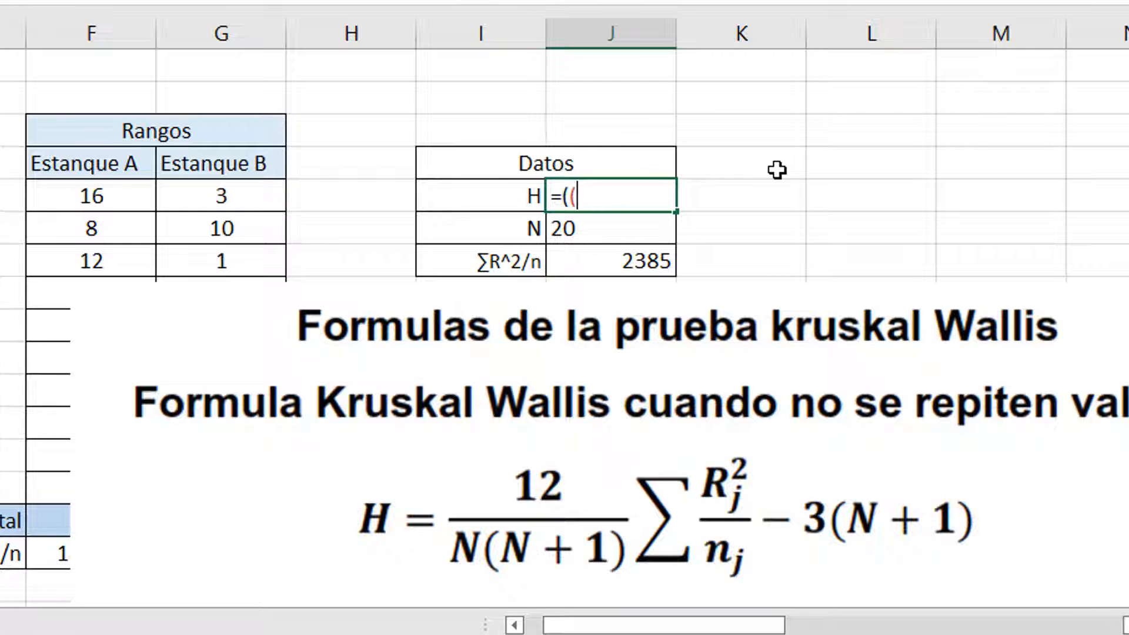
pyautogui.write('((12/(')
pyautogui.press('Down')
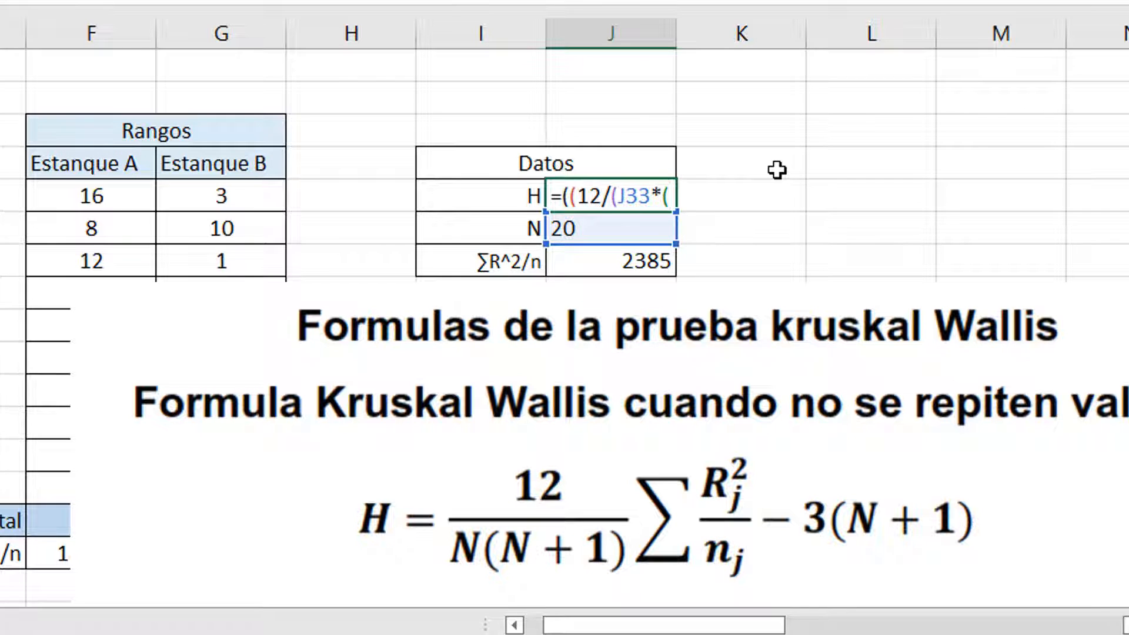
pyautogui.press('Left')
pyautogui.press('Left')
pyautogui.press('Down')
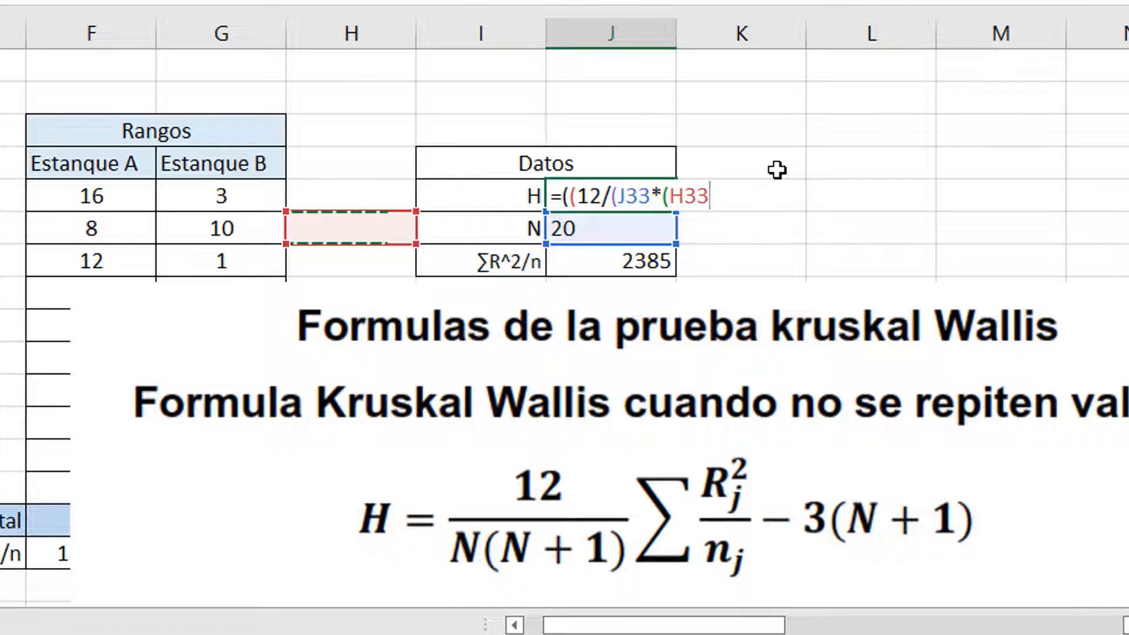
pyautogui.press('Right')
pyautogui.press('Right')
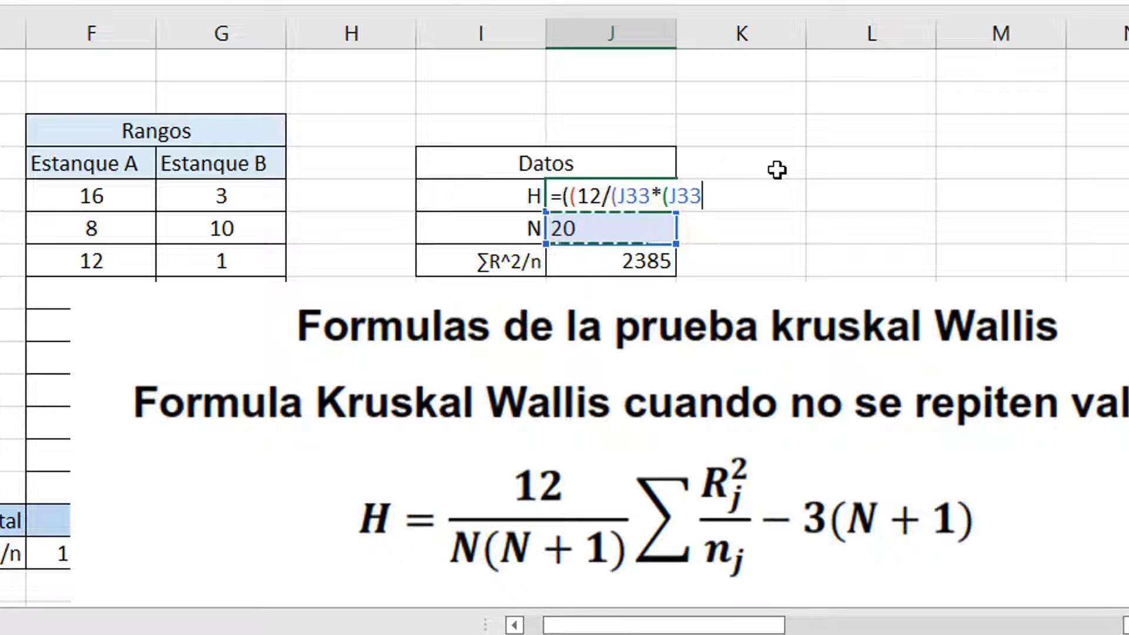
pyautogui.write('+1)))*(')
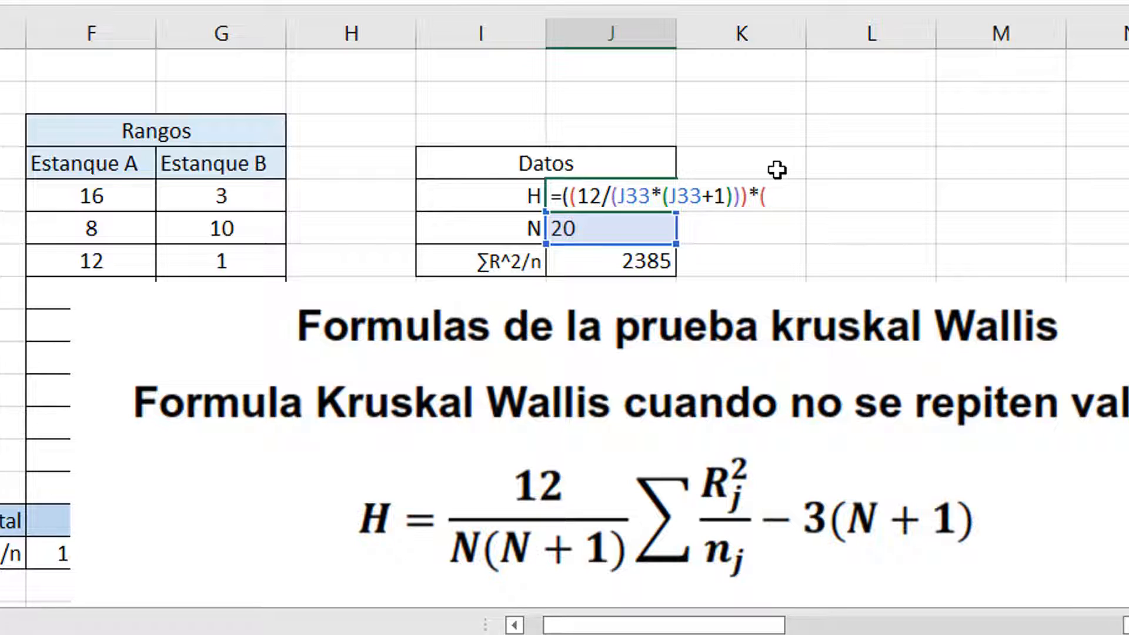
pyautogui.press('Down')
pyautogui.press('Down')
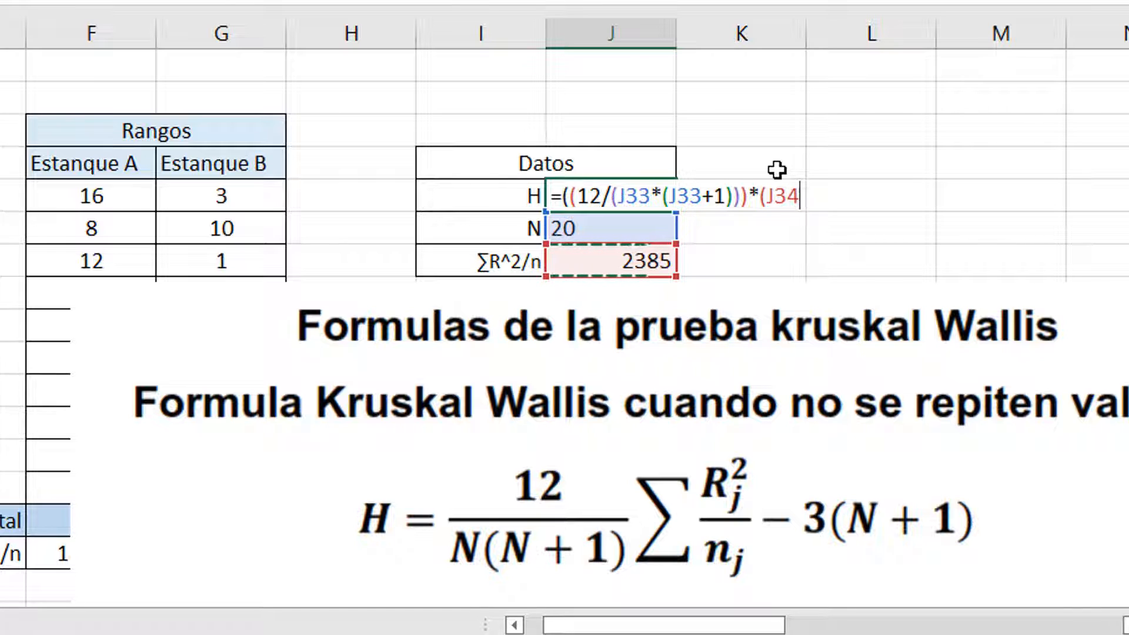
pyautogui.write(')-(3*(')
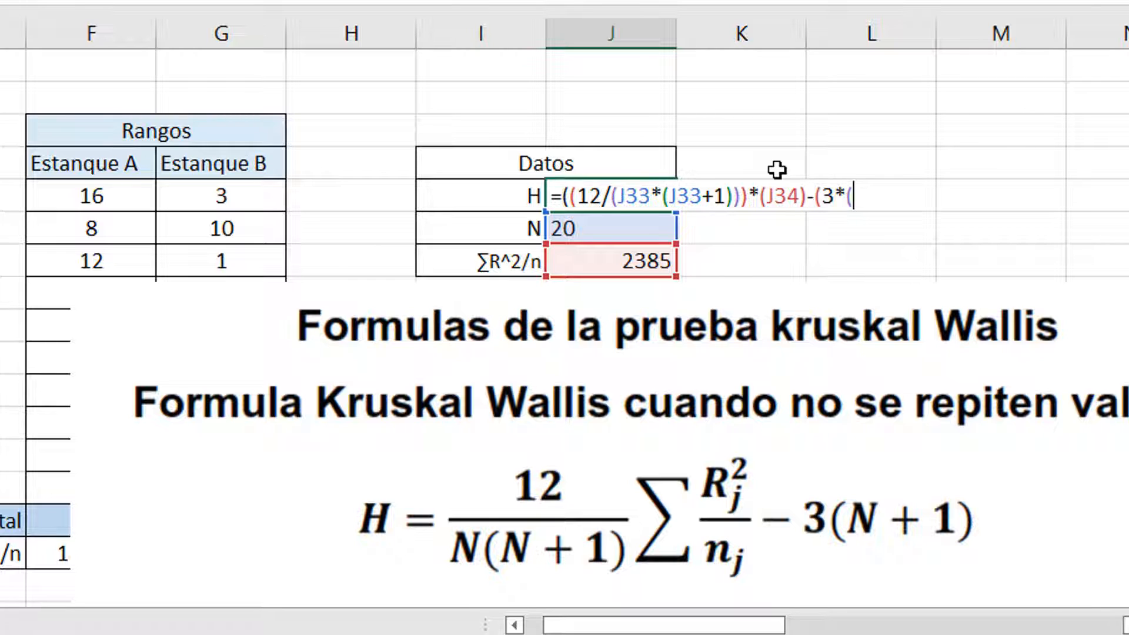
pyautogui.press('Down')
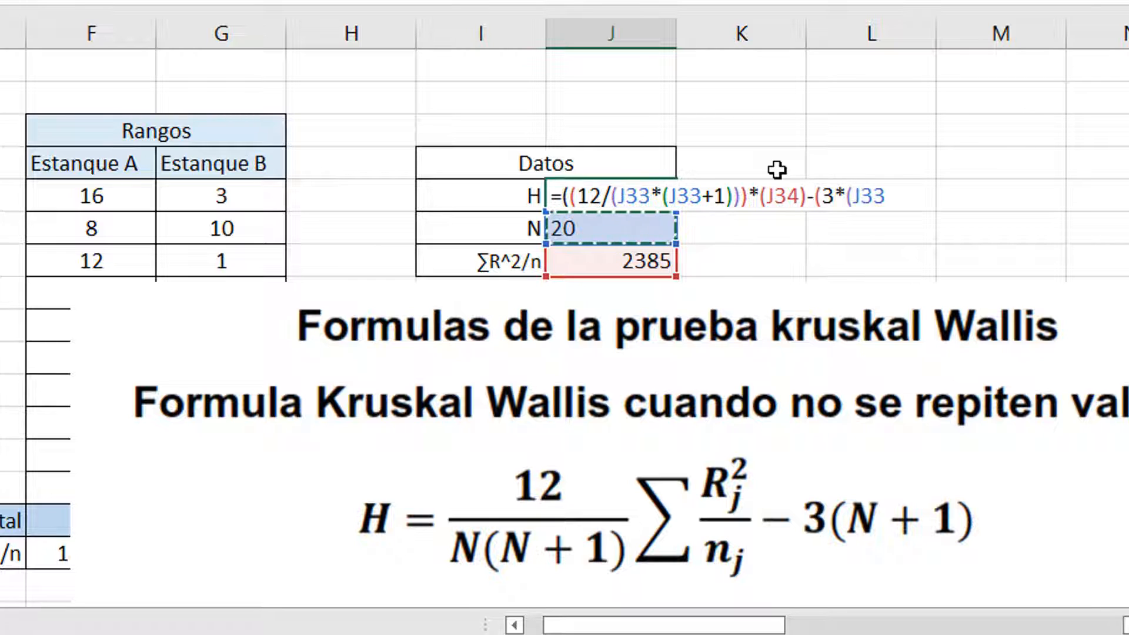
pyautogui.write('+1')
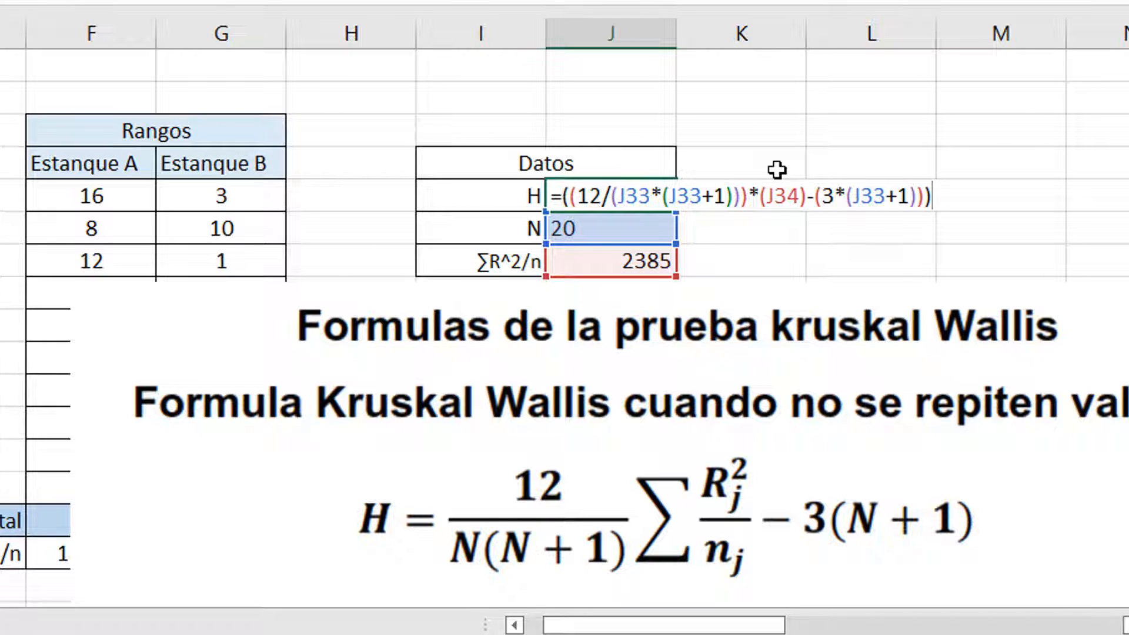
pyautogui.press('Return')
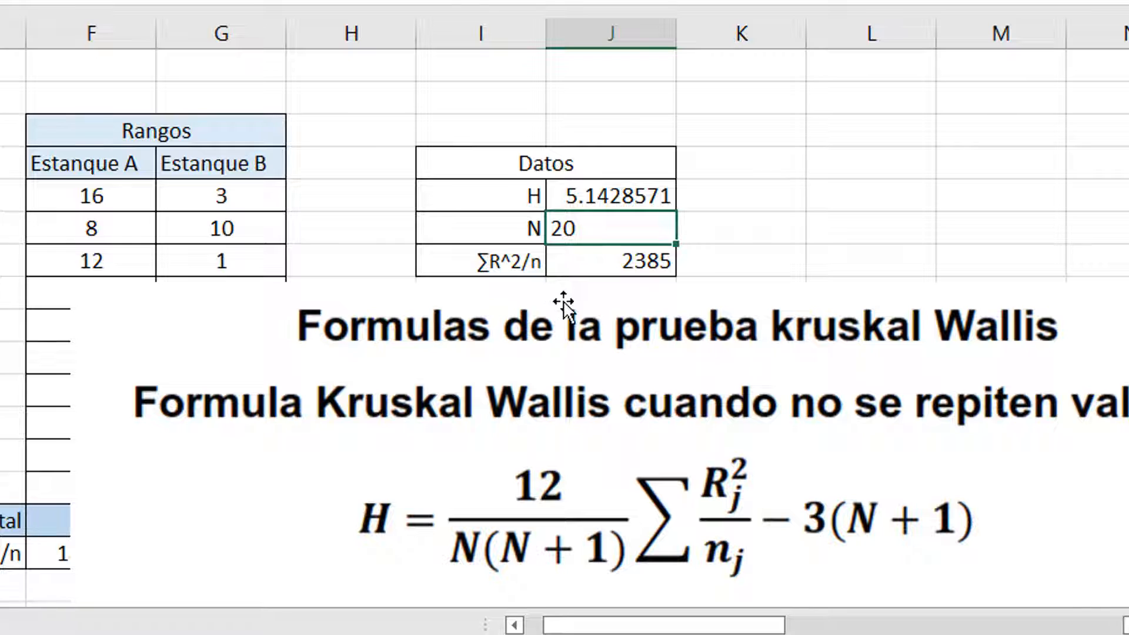
# Shade the H row of the Datos table light blue and left-align the ∑R^2/n value
pyautogui.moveTo(525, 195); pyautogui.dragTo(588, 196)
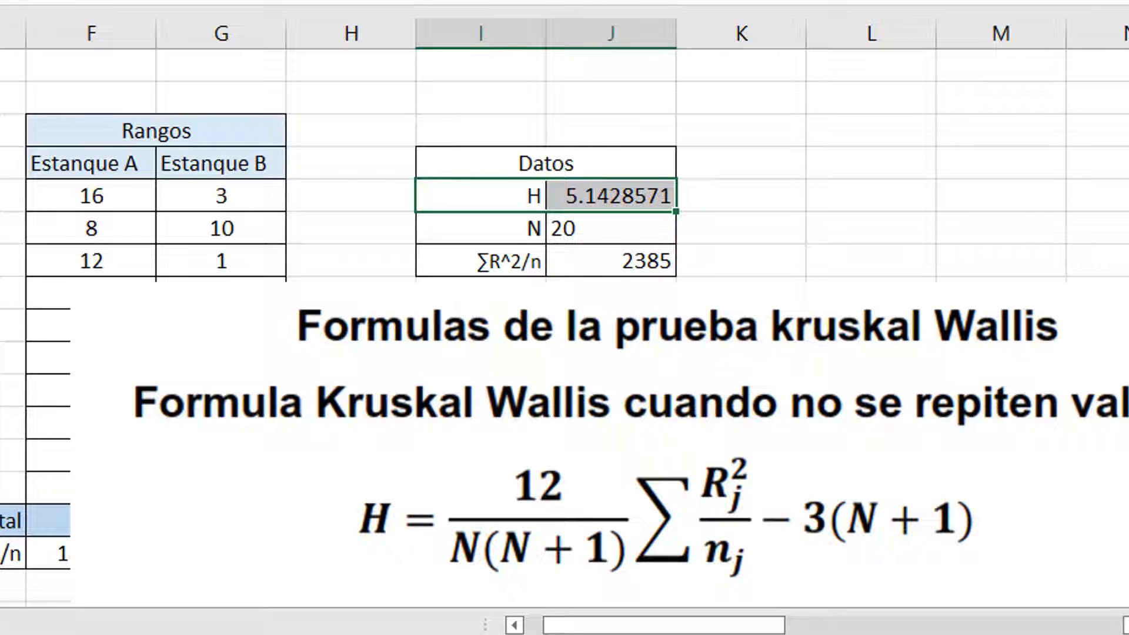
pyautogui.click(0, 0)
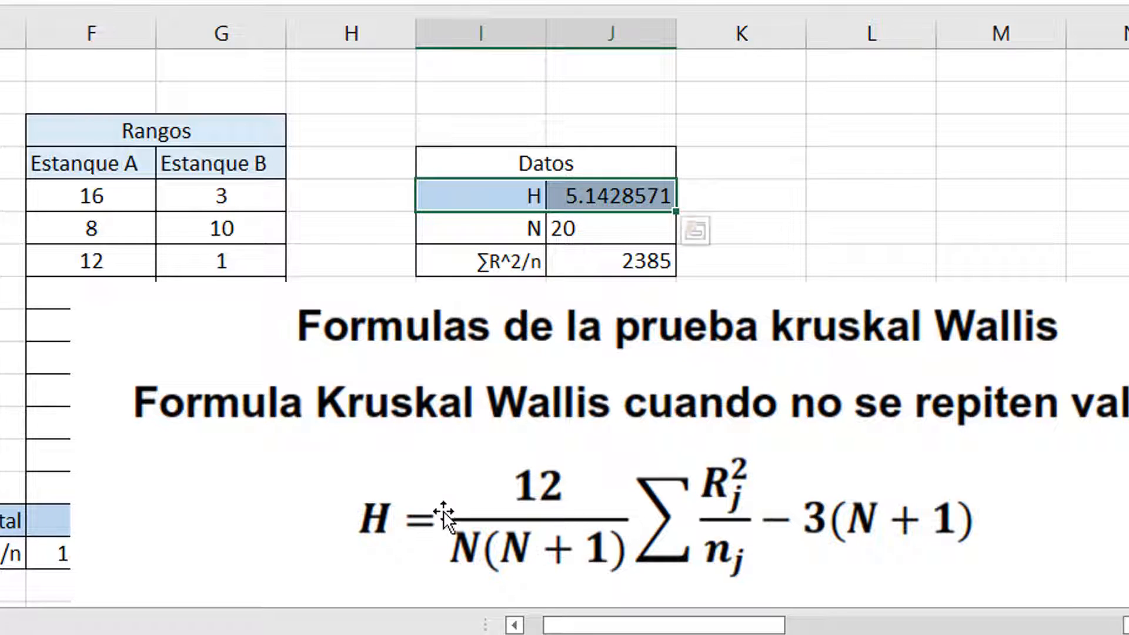
pyautogui.click(579, 262)
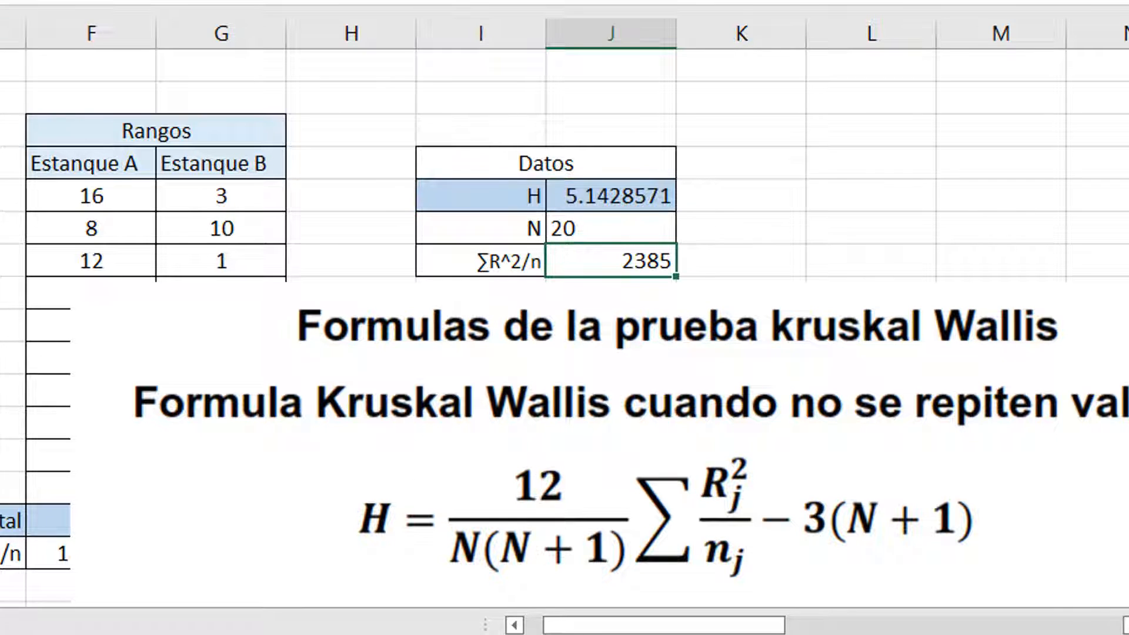
pyautogui.hotkey('alt', 'h')
pyautogui.press('a')
pyautogui.press('l')
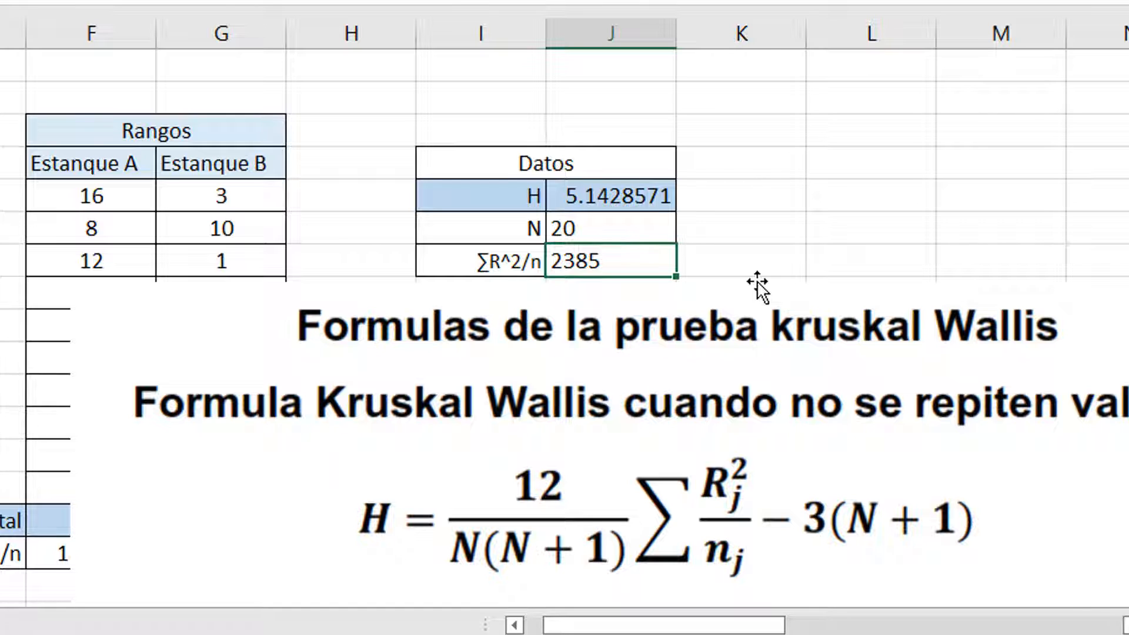
# Move the formula picture clear of the Datos and Grados de libertad tables, and shade the Grados de libertad heading light blue
pyautogui.moveTo(241, 443); pyautogui.dragTo(895, 193)
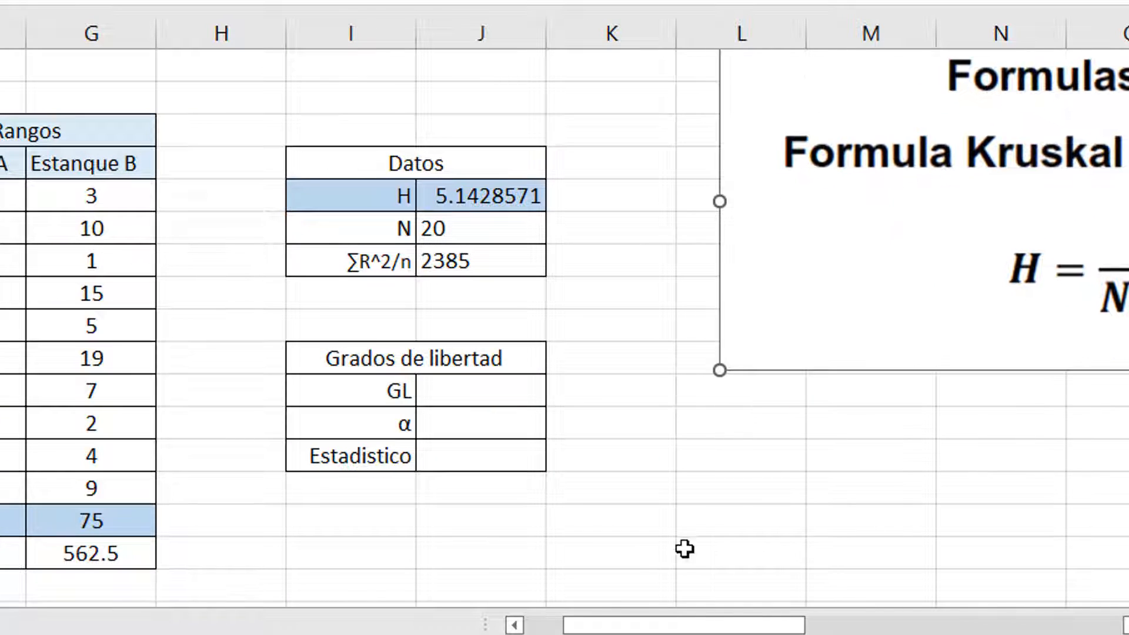
pyautogui.click(607, 446)
pyautogui.click(491, 467)
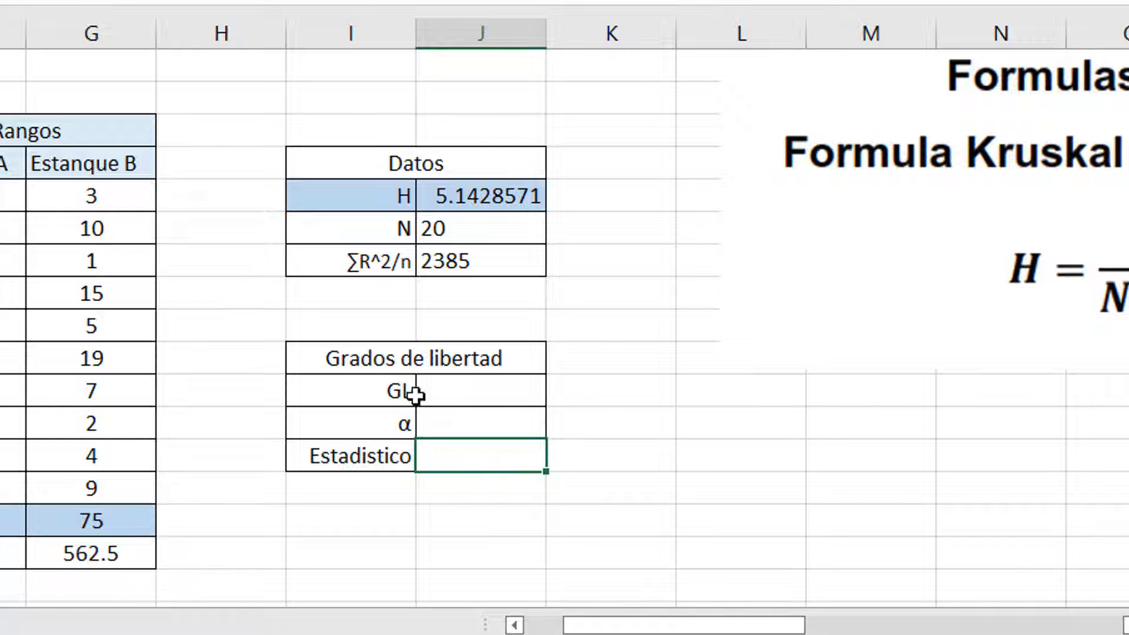
pyautogui.click(379, 359)
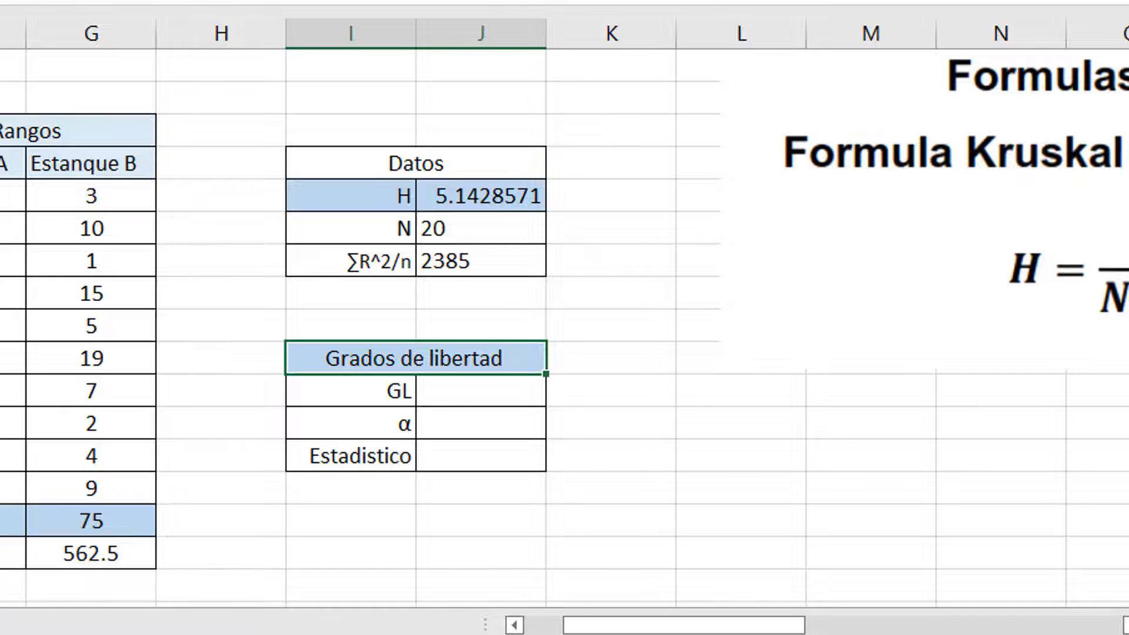
# Bring the Kruskal-Wallis formula picture closer to the Datos table and place the GL=k-1 notes picture beside the Grados de libertad table
pyautogui.scroll(-1, 565, 327)
pyautogui.moveTo(735, 625); pyautogui.dragTo(830, 625)
pyautogui.moveTo(1086, 320); pyautogui.dragTo(987, 205)
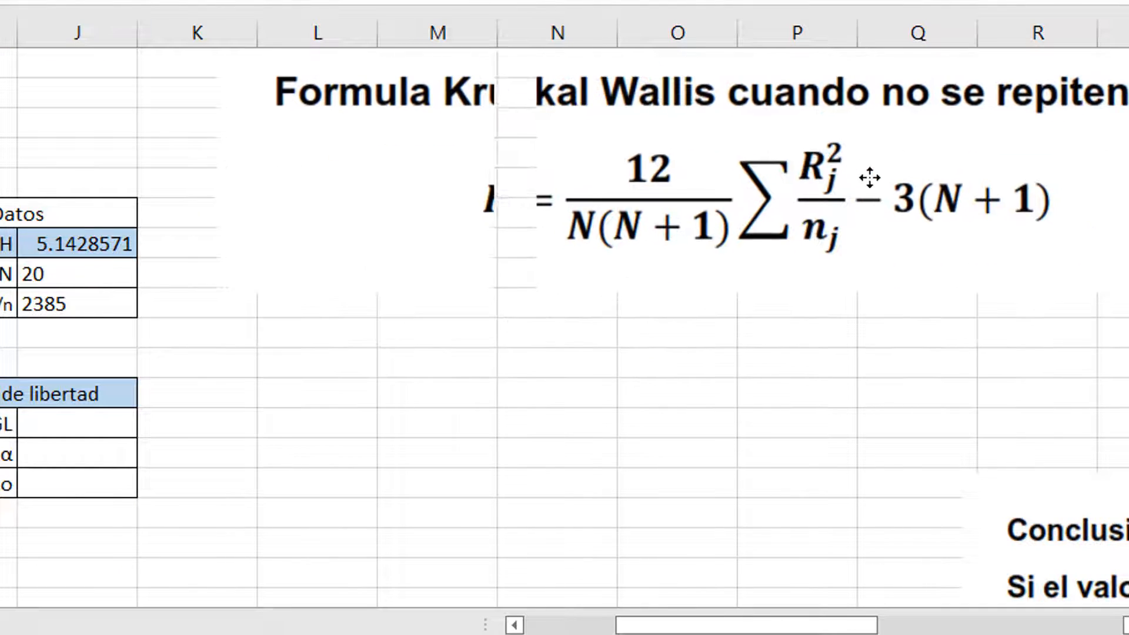
pyautogui.moveTo(805, 626); pyautogui.dragTo(875, 626)
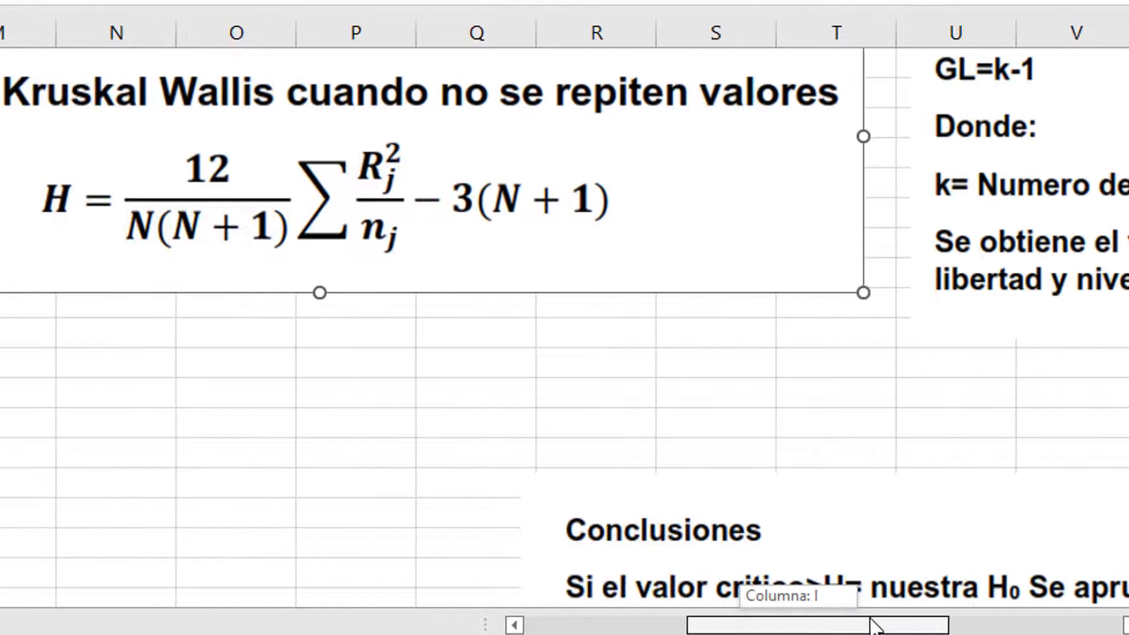
pyautogui.moveTo(941, 235); pyautogui.dragTo(207, 385)
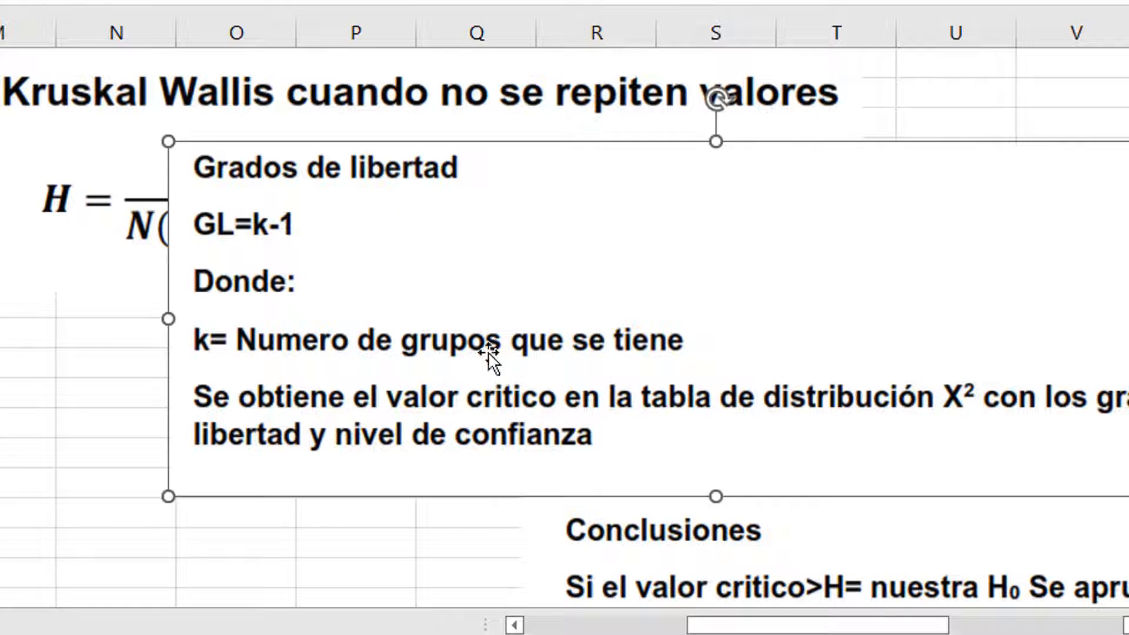
pyautogui.moveTo(497, 360); pyautogui.dragTo(81, 461)
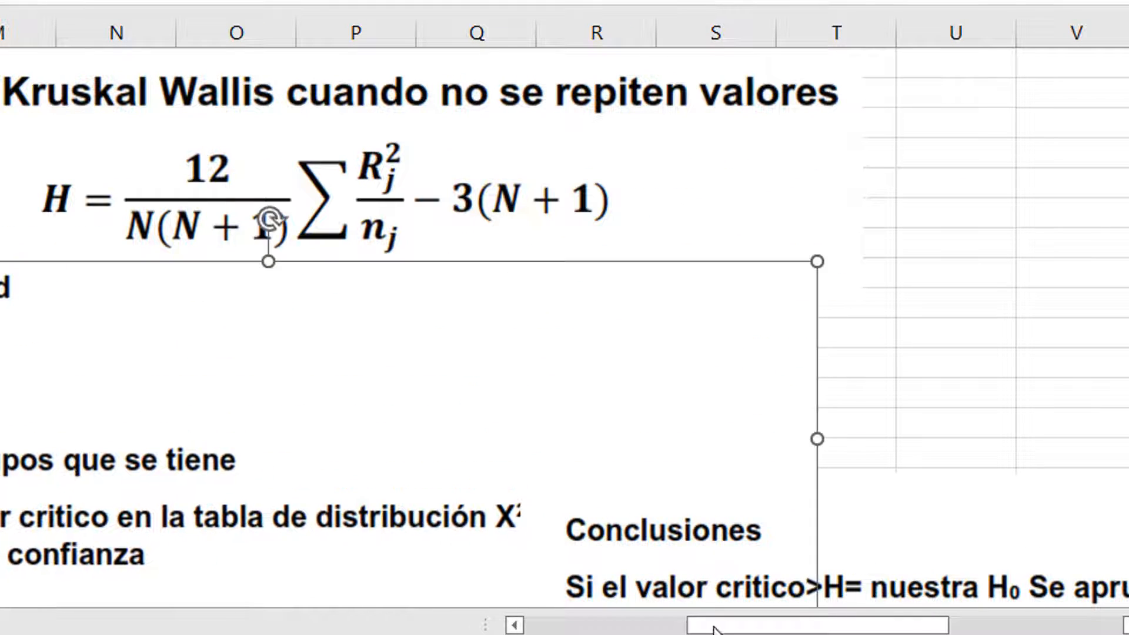
pyautogui.moveTo(714, 626); pyautogui.dragTo(612, 628)
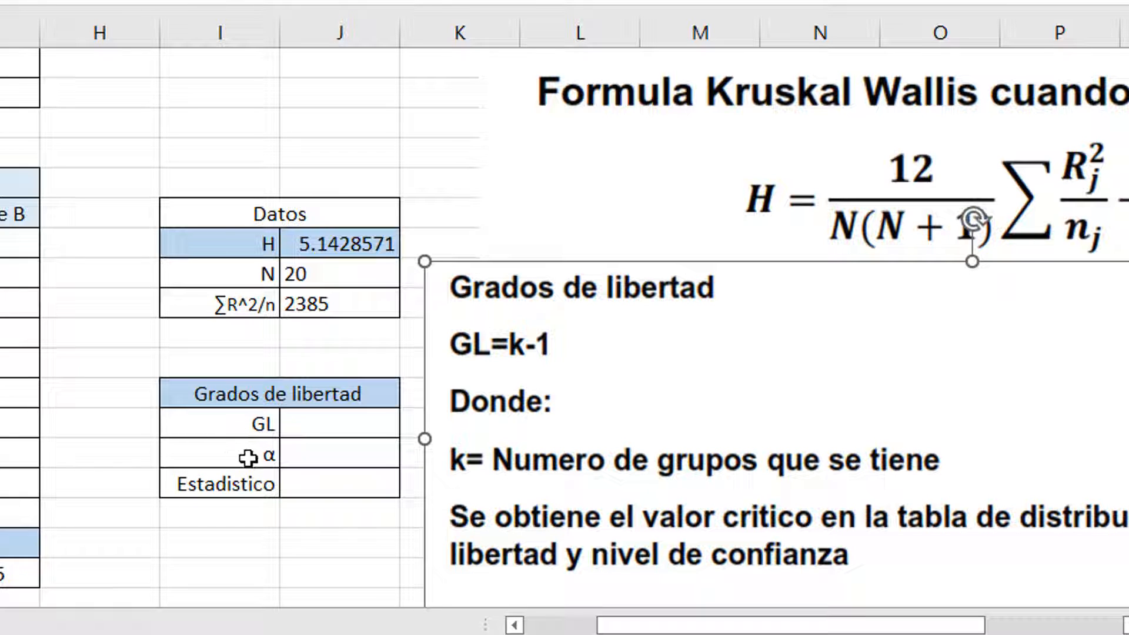
# Shift the α and Estadistico rows down one row, leaving an empty row beneath GL
pyautogui.moveTo(241, 461); pyautogui.dragTo(232, 498)
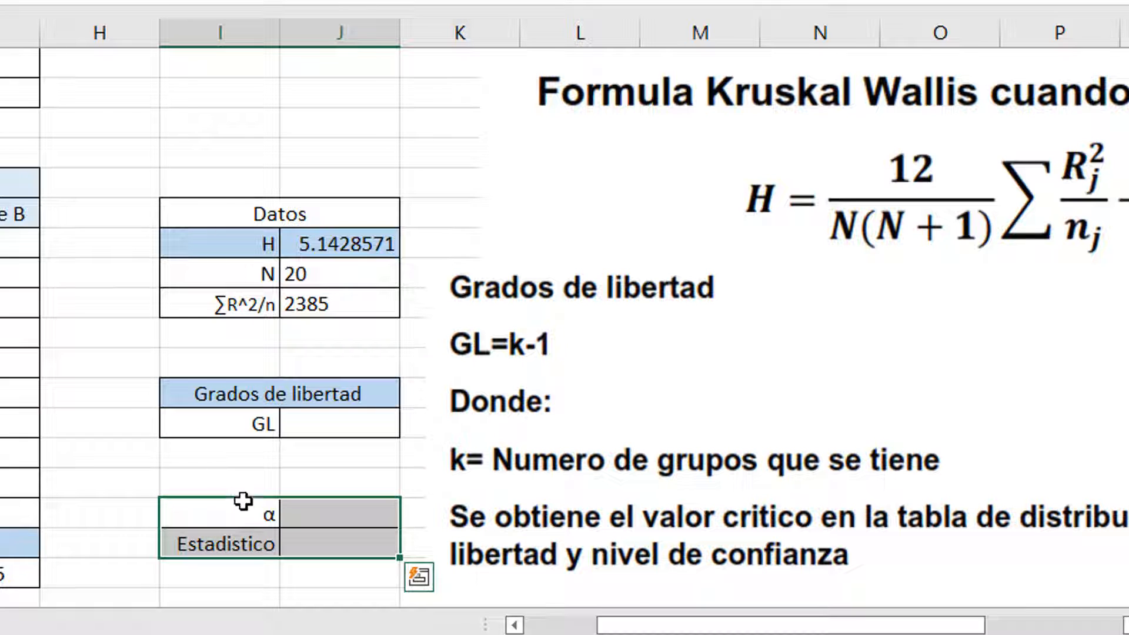
pyautogui.hotkey('ctrl', 'x')
pyautogui.click(234, 488)
pyautogui.hotkey('ctrl', 'v')
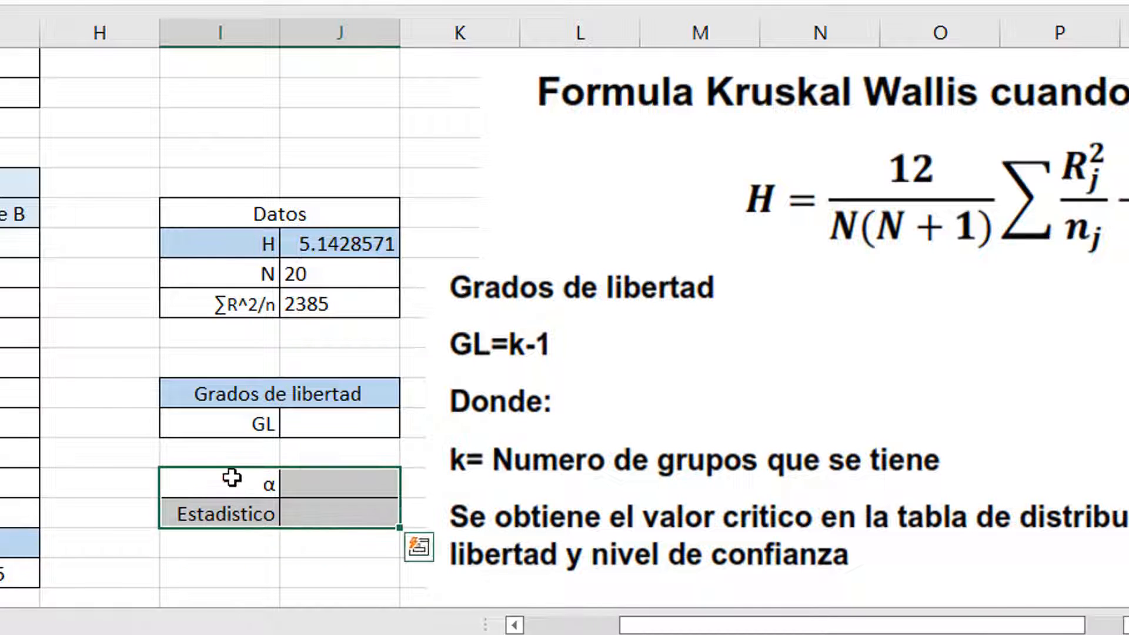
# Label the empty row beneath GL as K and enter 2 as its value
pyautogui.click(218, 457)
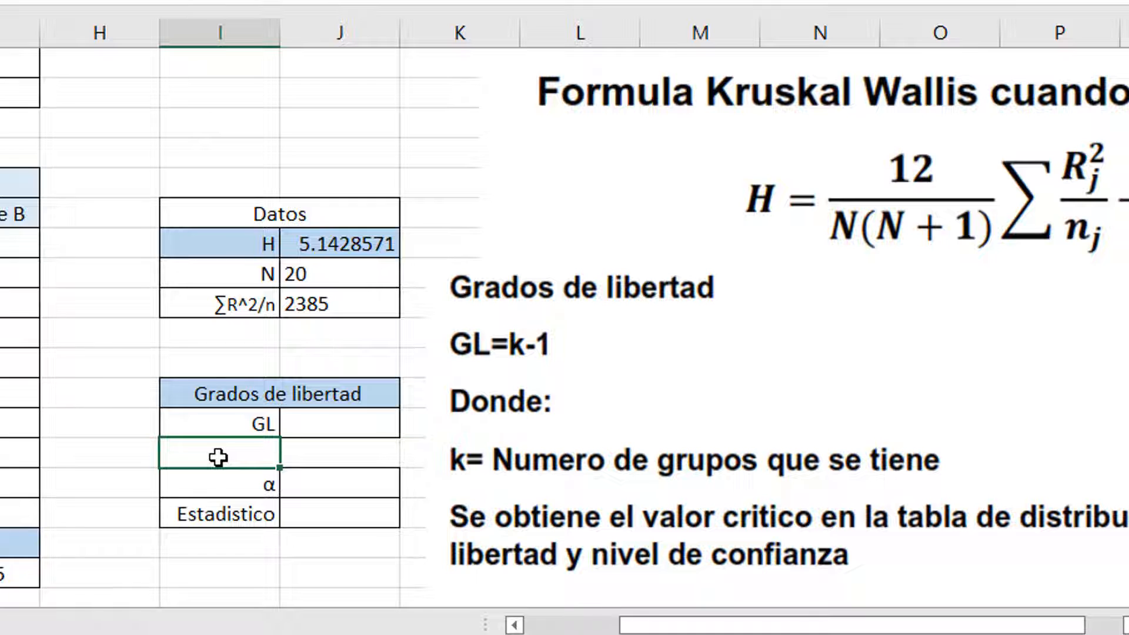
pyautogui.write('K')
pyautogui.click(340, 464)
pyautogui.click(260, 464)
pyautogui.click(355, 446)
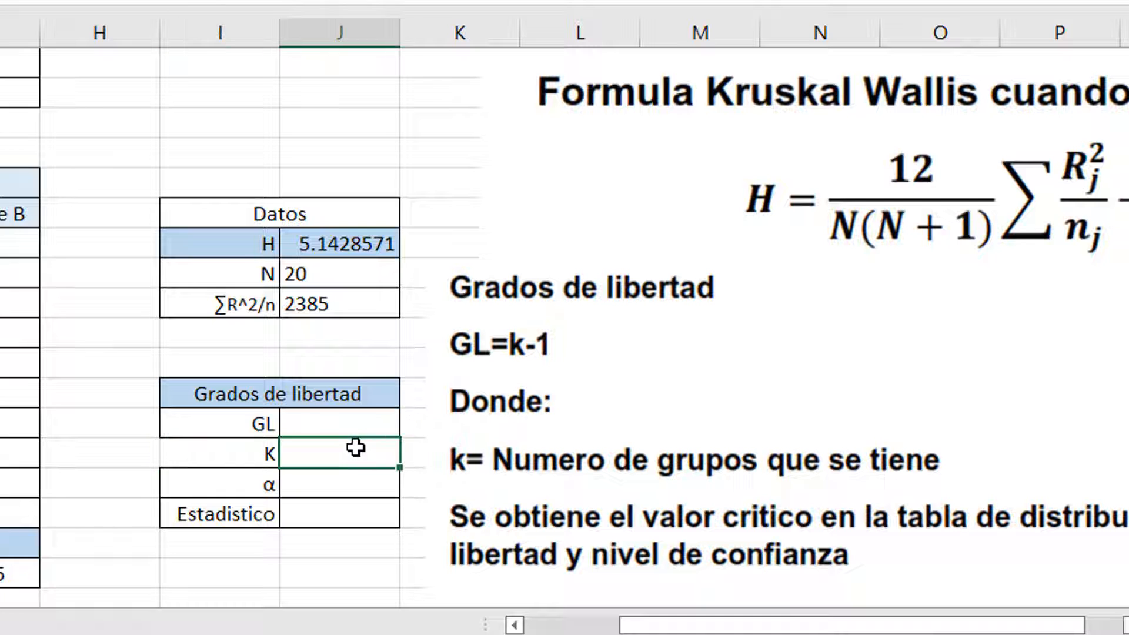
pyautogui.write('2')
# Add cell borders to the K row and left-align its value
pyautogui.click(221, 458)
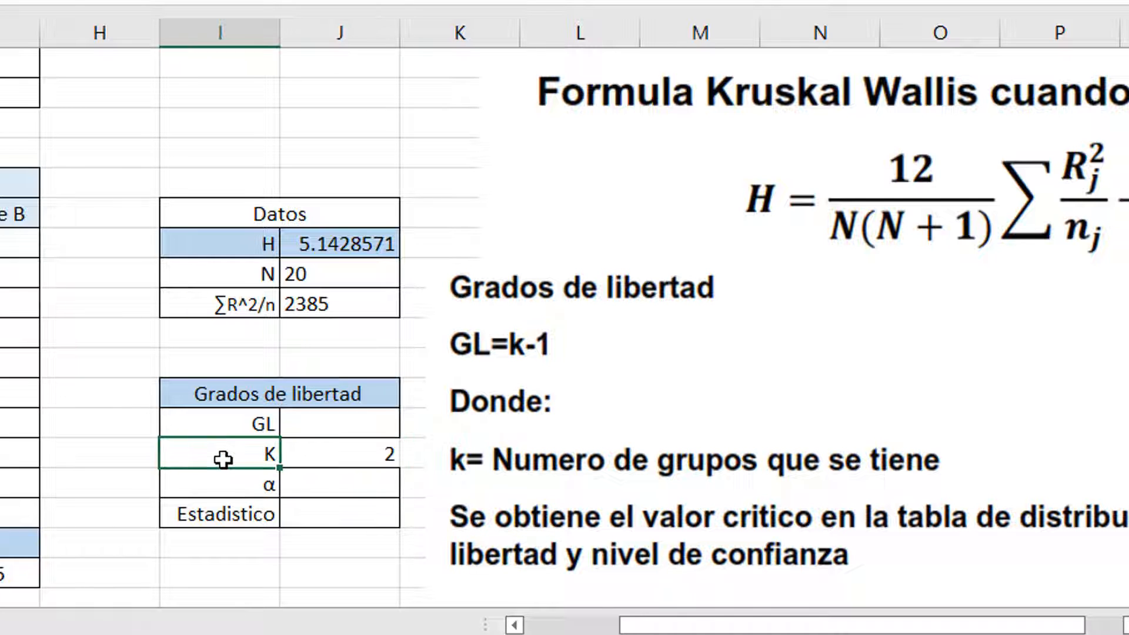
pyautogui.moveTo(321, 460); pyautogui.dragTo(324, 459)
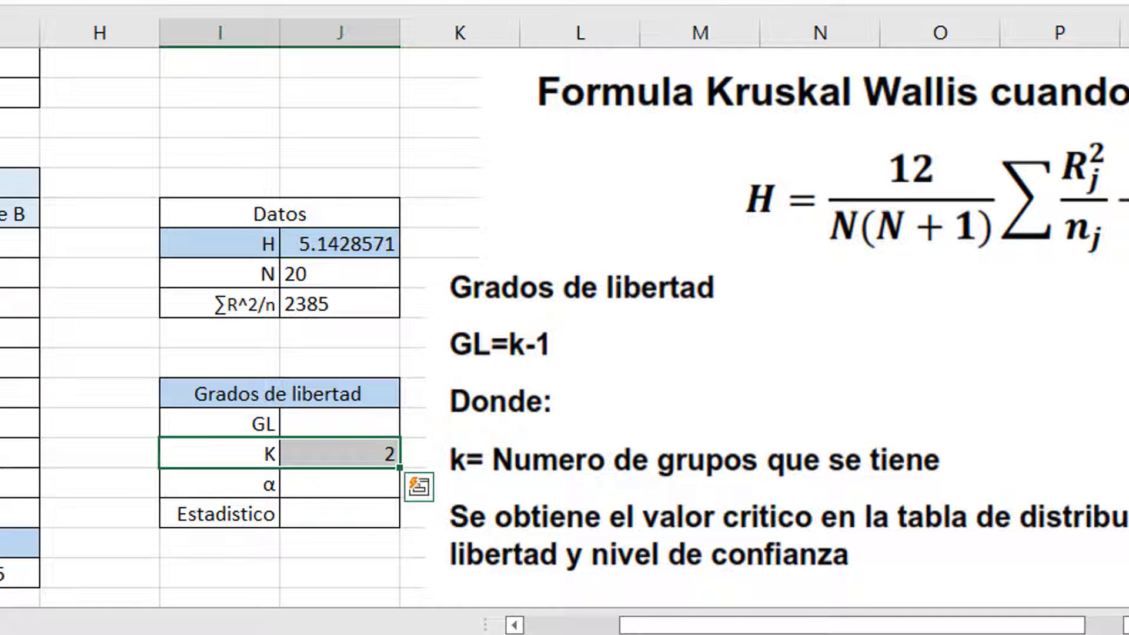
pyautogui.click(313, 457)
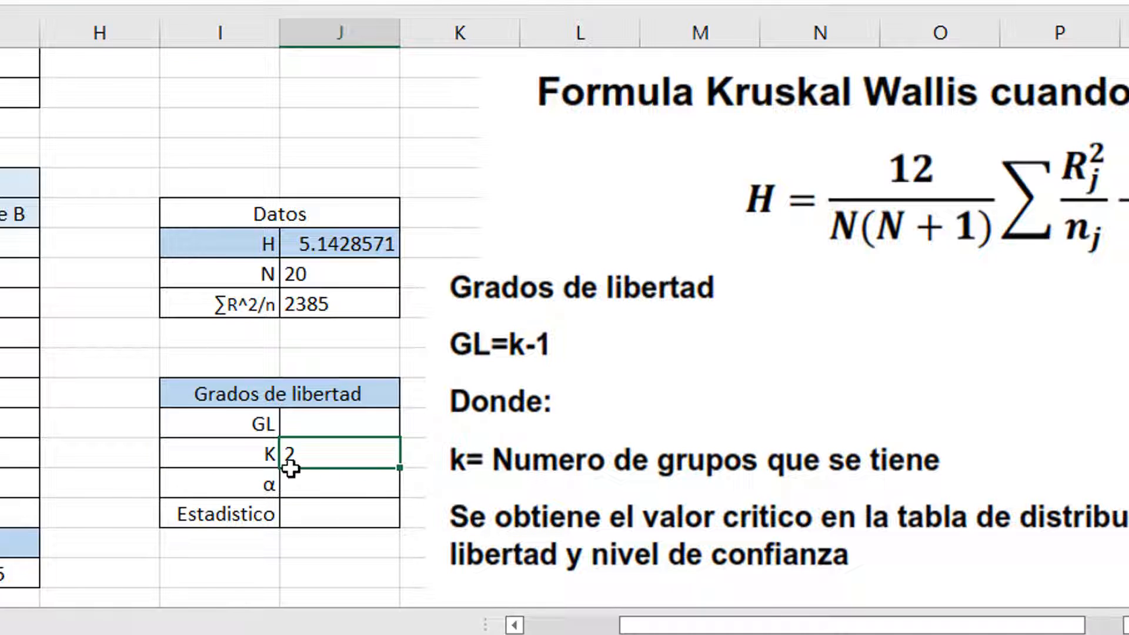
# Calculate GL in the Grados de libertad table by subtracting 1 from K with =J39-1
pyautogui.click(301, 426)
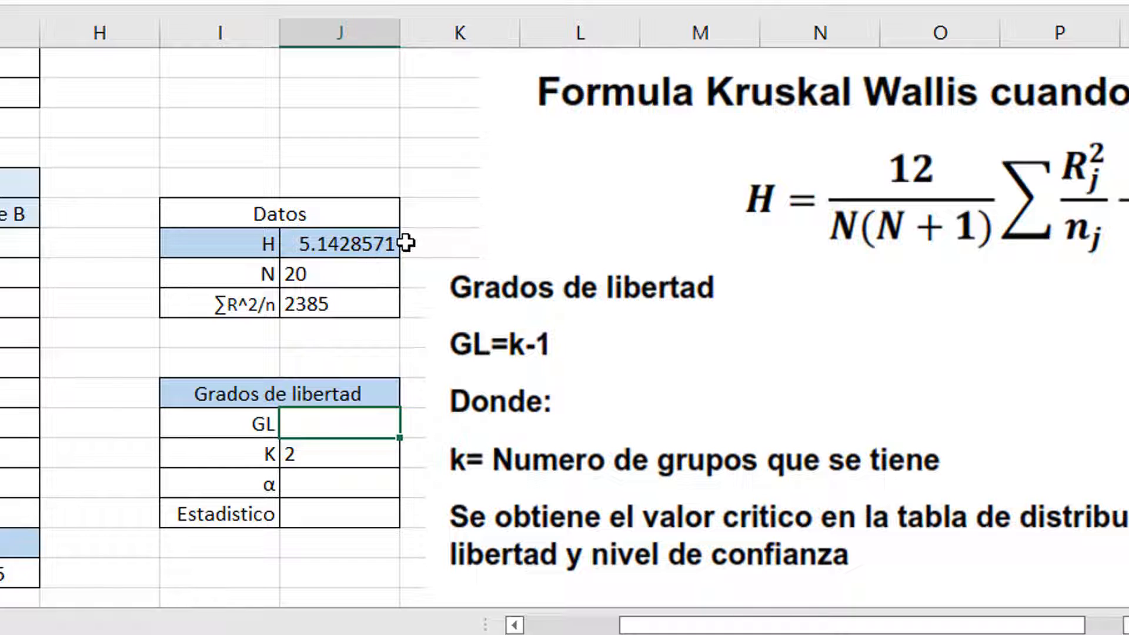
pyautogui.write('=')
pyautogui.click(296, 455)
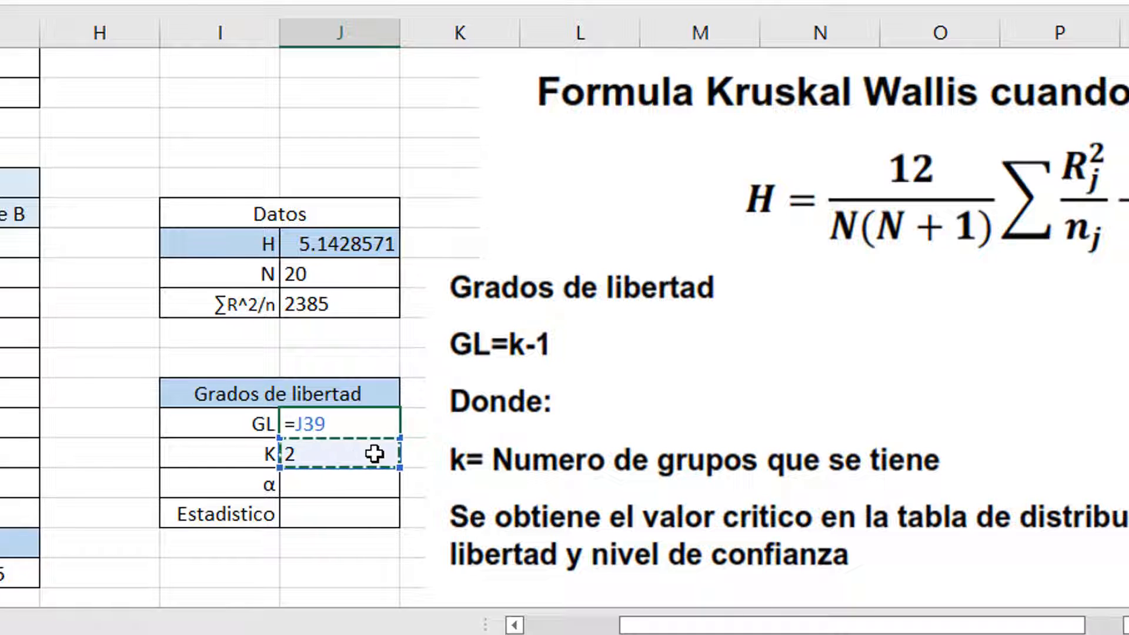
pyautogui.write('-1')
pyautogui.press('Return')
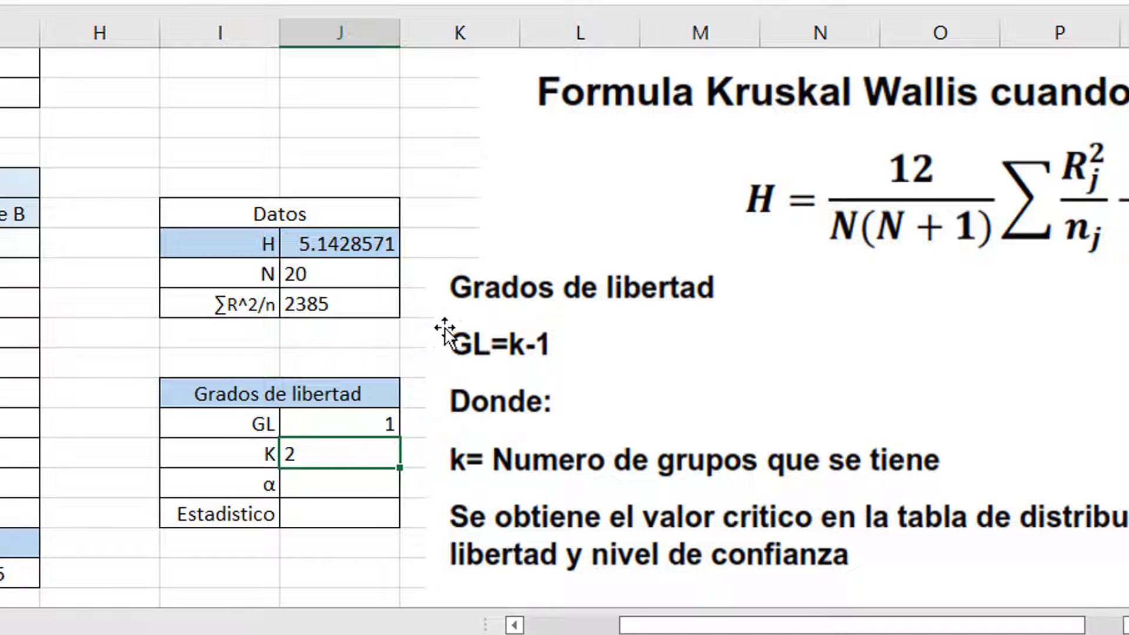
# Find the significance level for α in the problem statement and highlight the phrase "nivel de significación de 0.05"
pyautogui.click(316, 484)
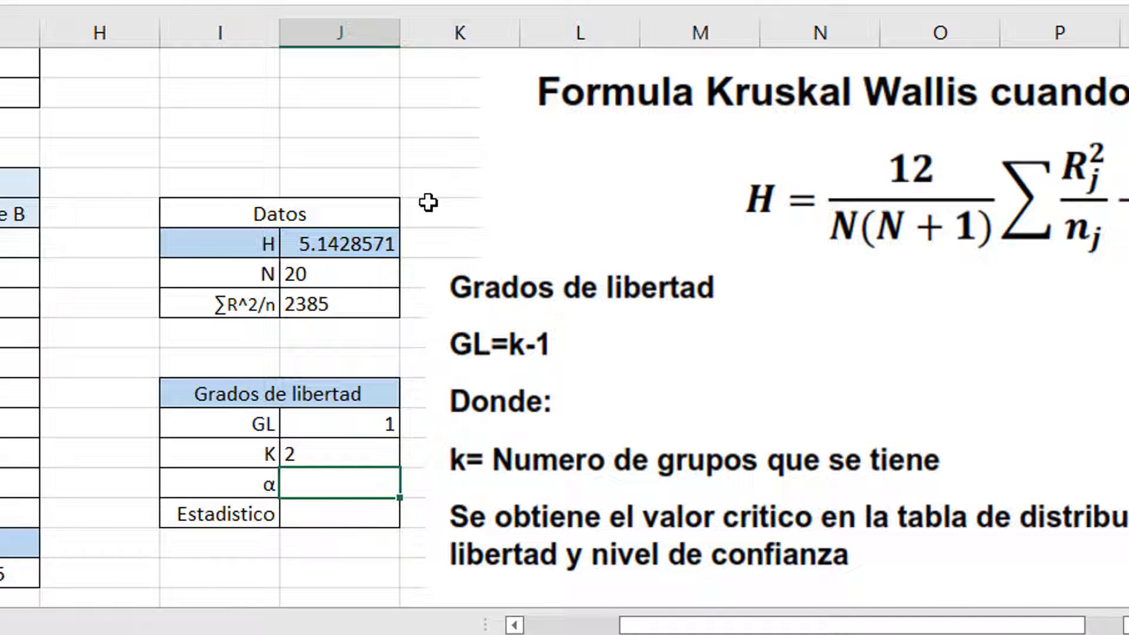
pyautogui.scroll(3, 428, 202)
pyautogui.scroll(4, 428, 202)
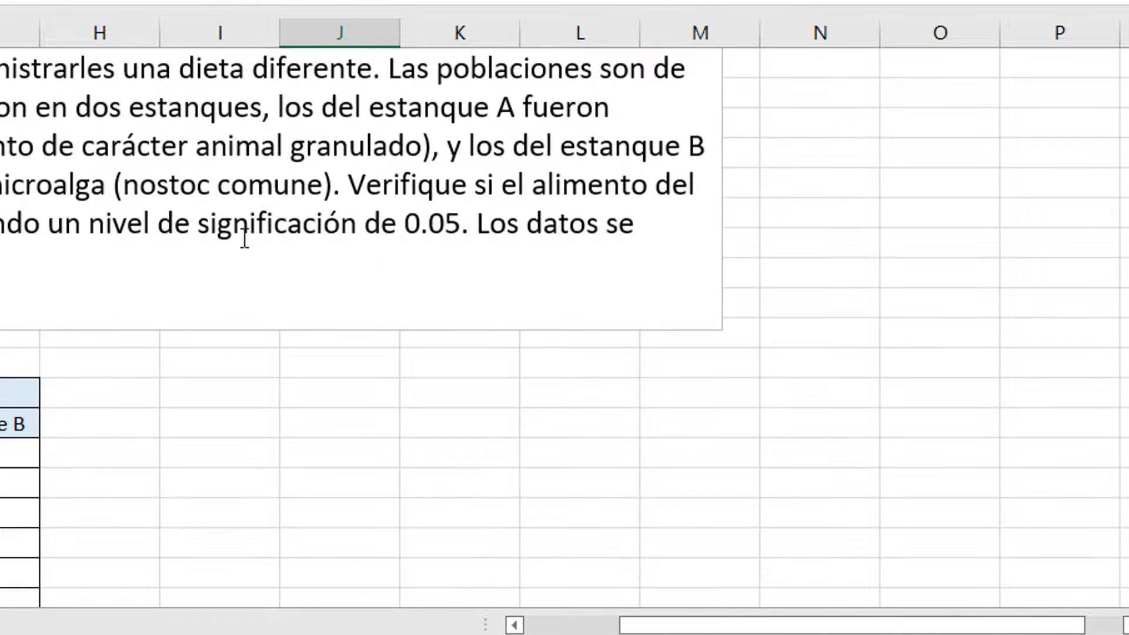
pyautogui.moveTo(93, 224); pyautogui.dragTo(451, 223)
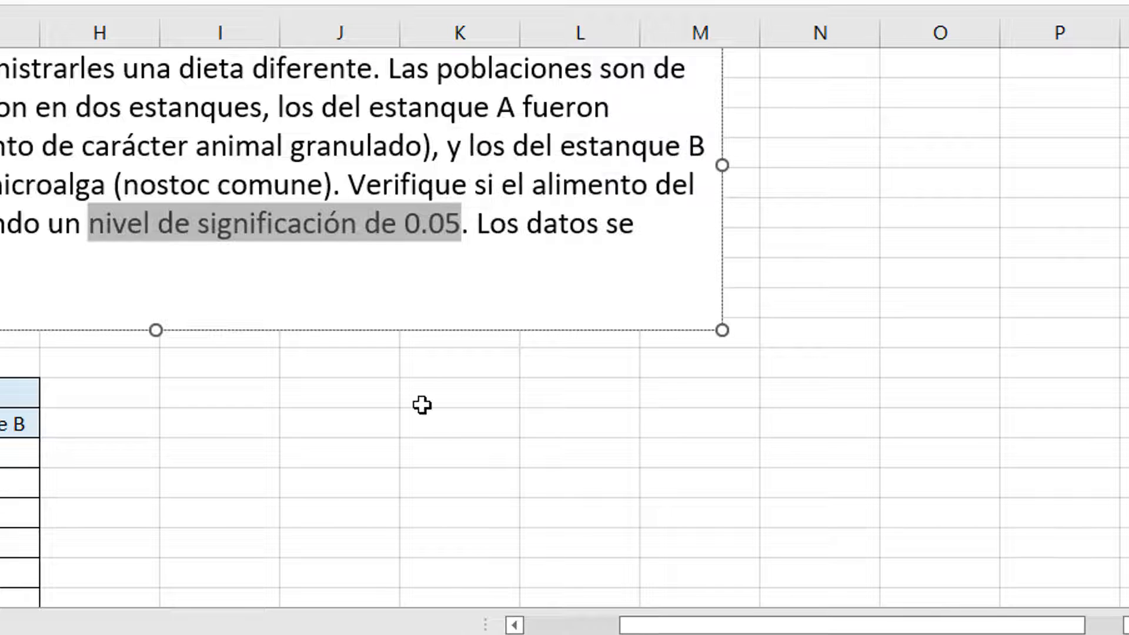
# Enter 0.05 as the α value and left-align the value cells of the Grados de libertad table
pyautogui.scroll(-7, 422, 405)
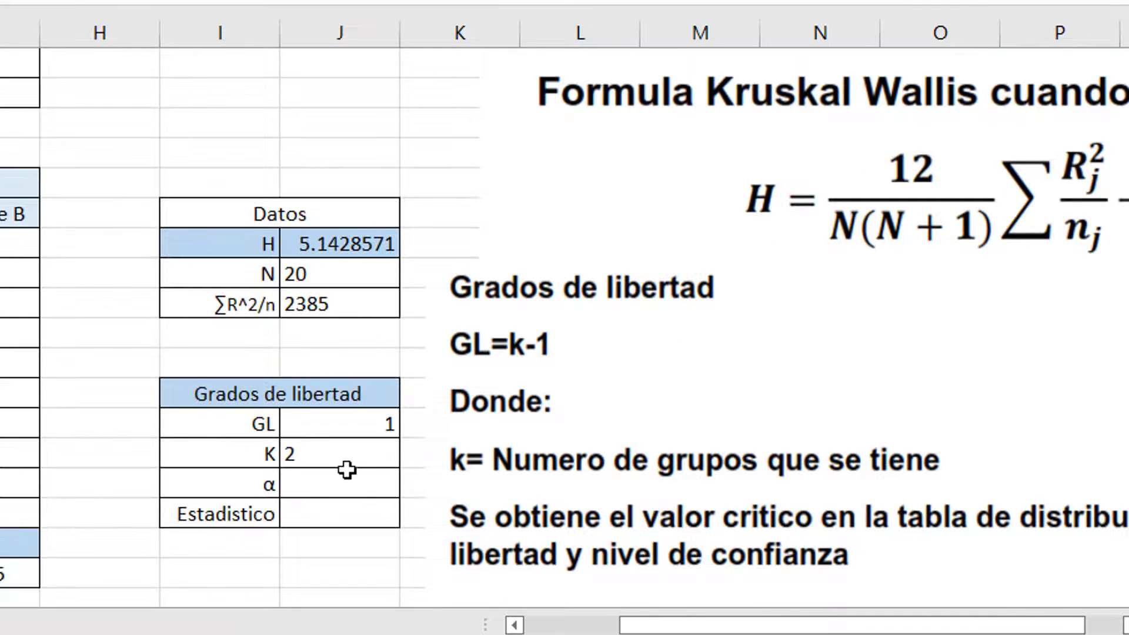
pyautogui.click(322, 487)
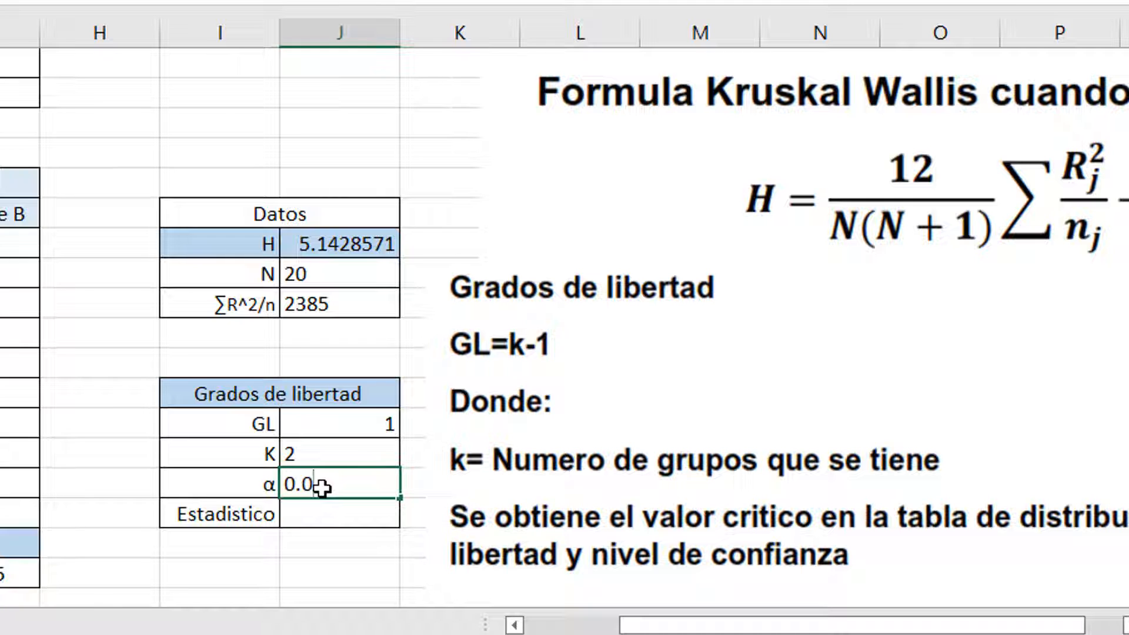
pyautogui.write('0.05')
pyautogui.press('Return')
pyautogui.moveTo(353, 426); pyautogui.dragTo(369, 503)
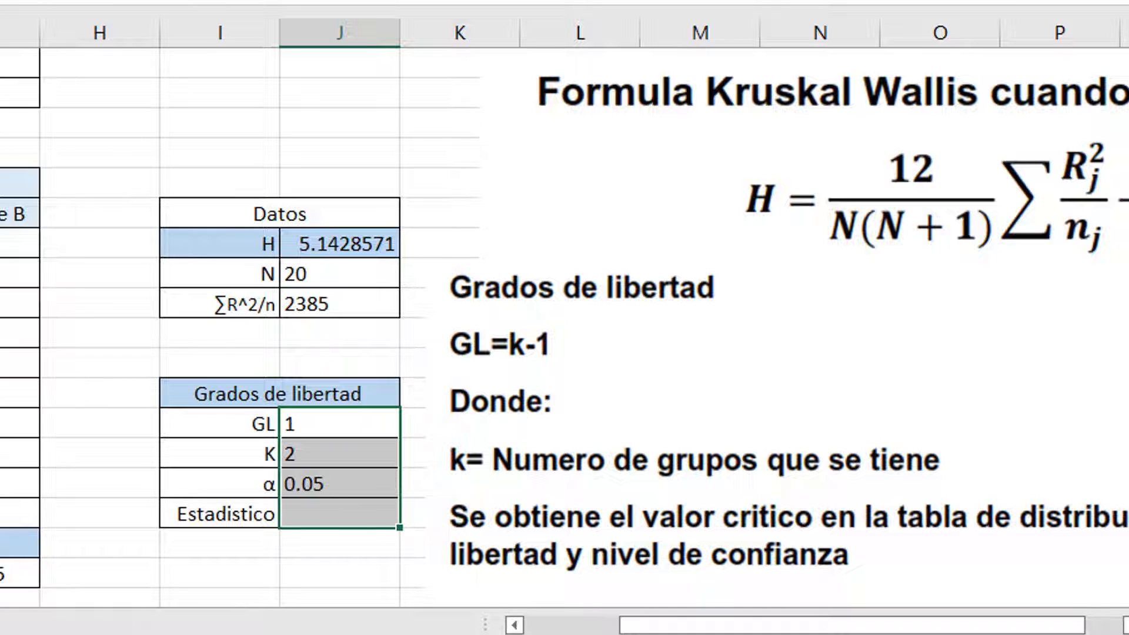
# Shift the Grados de libertad notes image around to read how the critical value is obtained from the X² distribution table
pyautogui.click(363, 519)
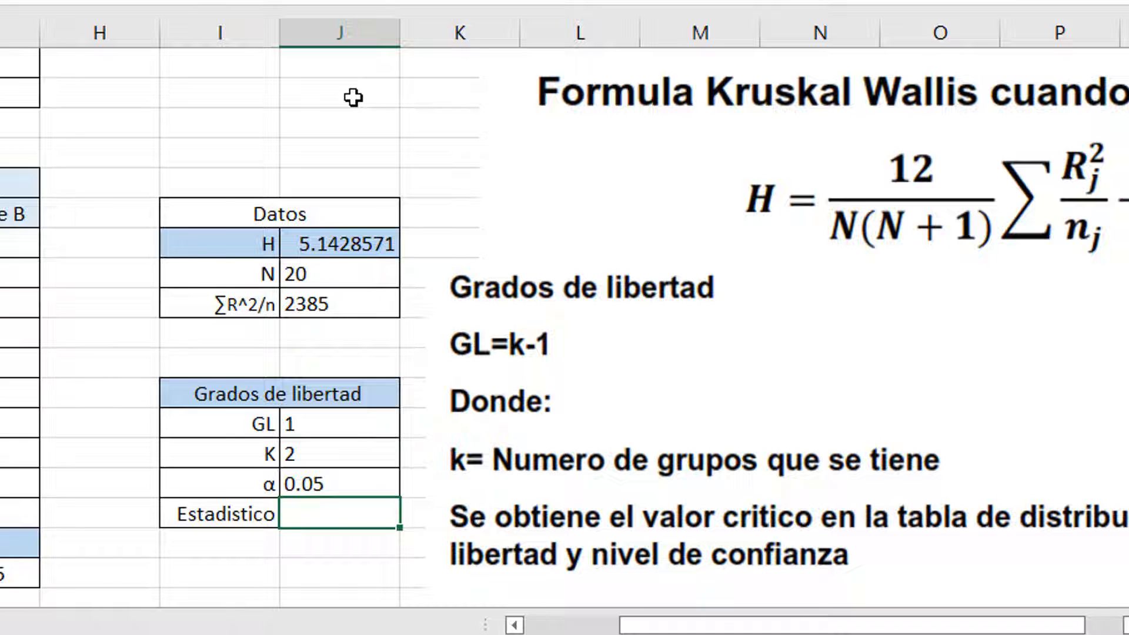
pyautogui.moveTo(764, 624); pyautogui.dragTo(802, 624)
pyautogui.moveTo(818, 536); pyautogui.dragTo(529, 521)
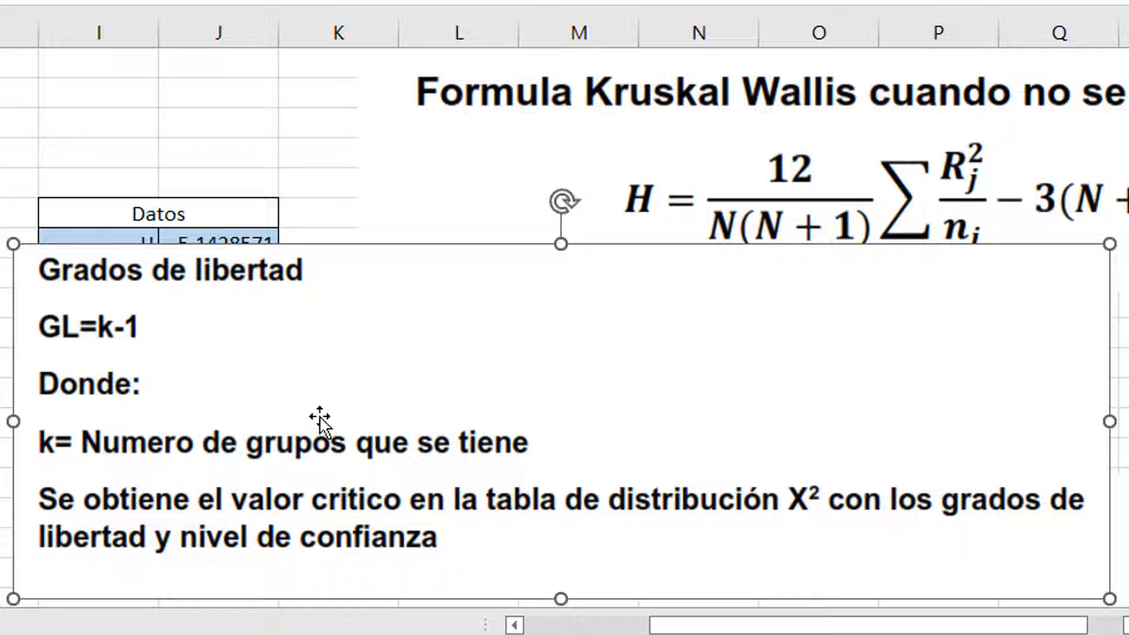
pyautogui.moveTo(244, 398); pyautogui.dragTo(520, 345)
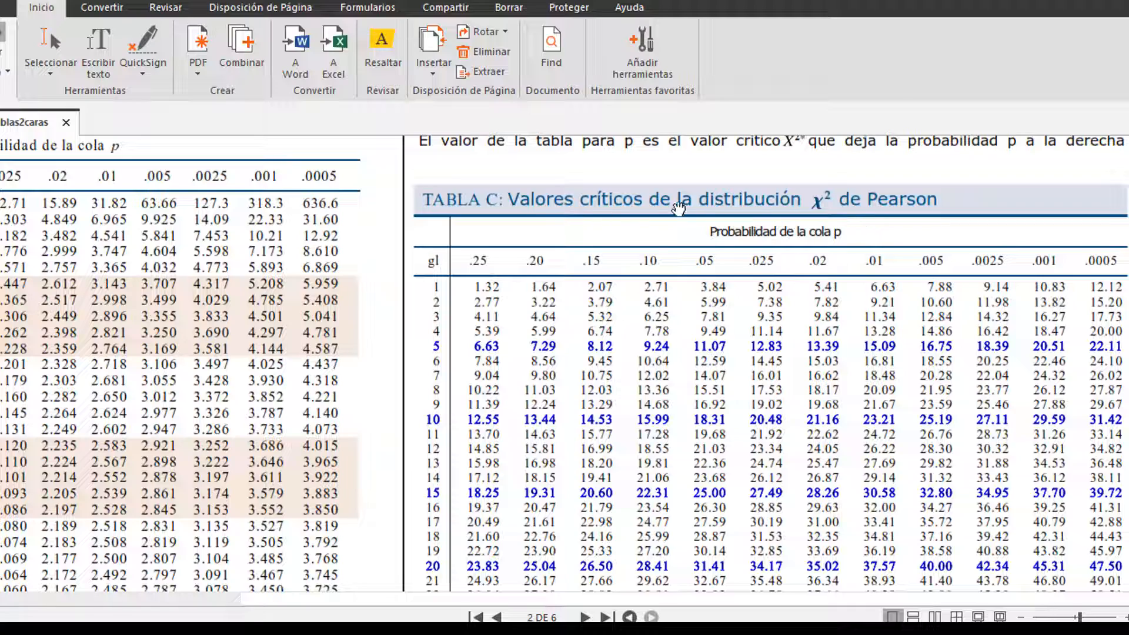
# Look up the critical value for gl 1 and p .05 in Tabla C of the statistical tables PDF
pyautogui.click(50, 46)
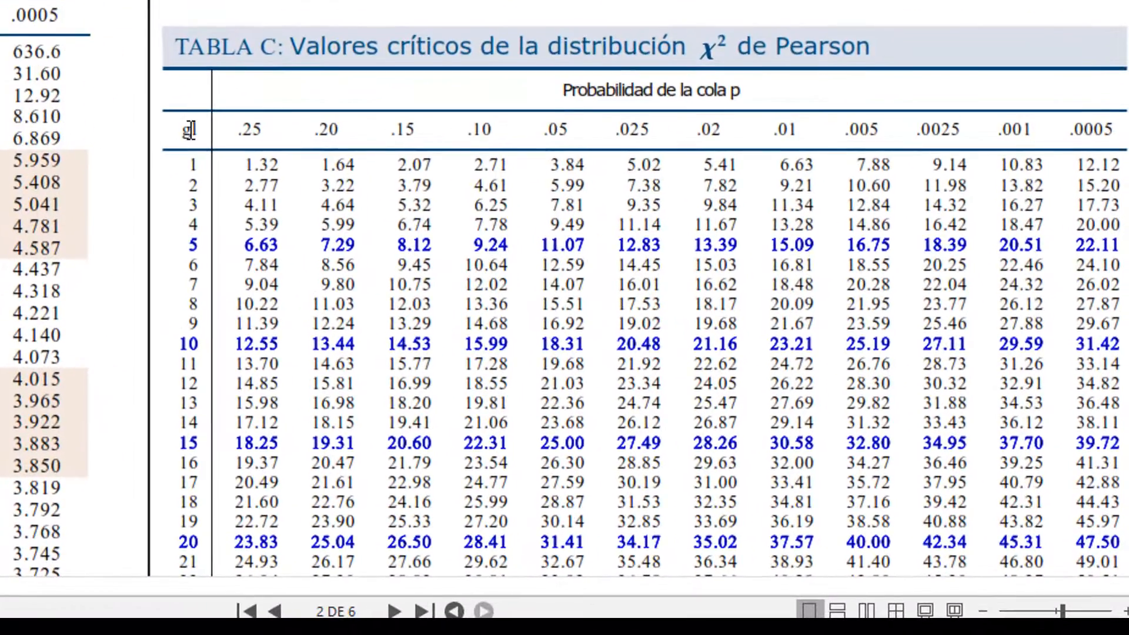
pyautogui.moveTo(183, 130); pyautogui.dragTo(198, 130)
pyautogui.click(1103, 103)
pyautogui.moveTo(576, 167)
pyautogui.mouseDown()
pyautogui.moveTo(585, 175)
pyautogui.moveTo(555, 173)
pyautogui.mouseUp()
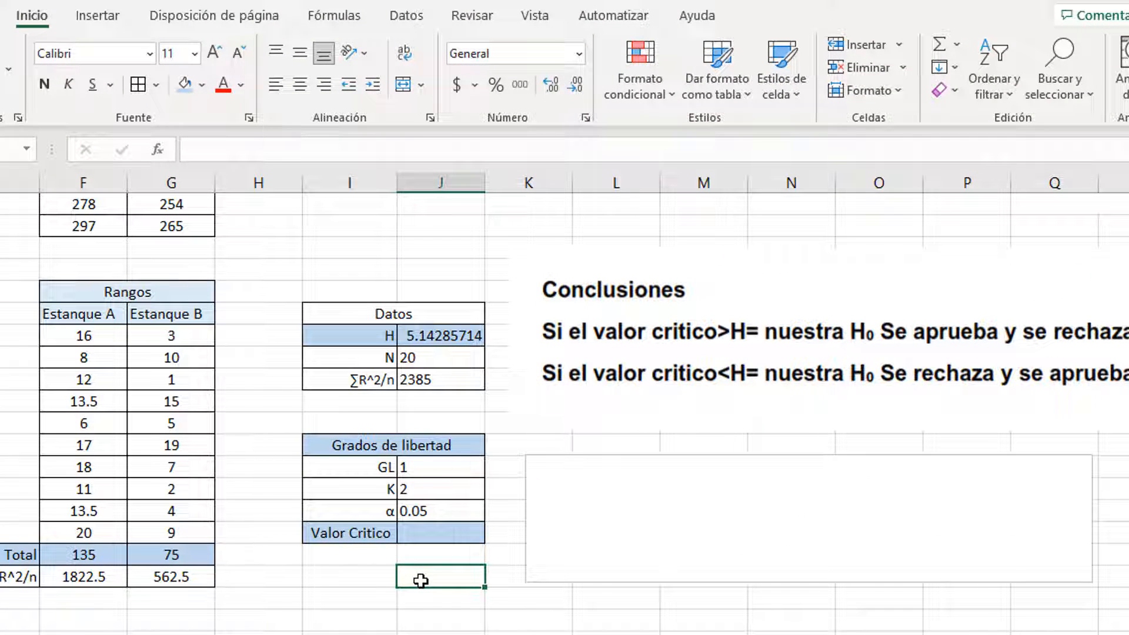
# Enter 3.84 as the Valor Critico in the Grados de libertad table
pyautogui.click(429, 535)
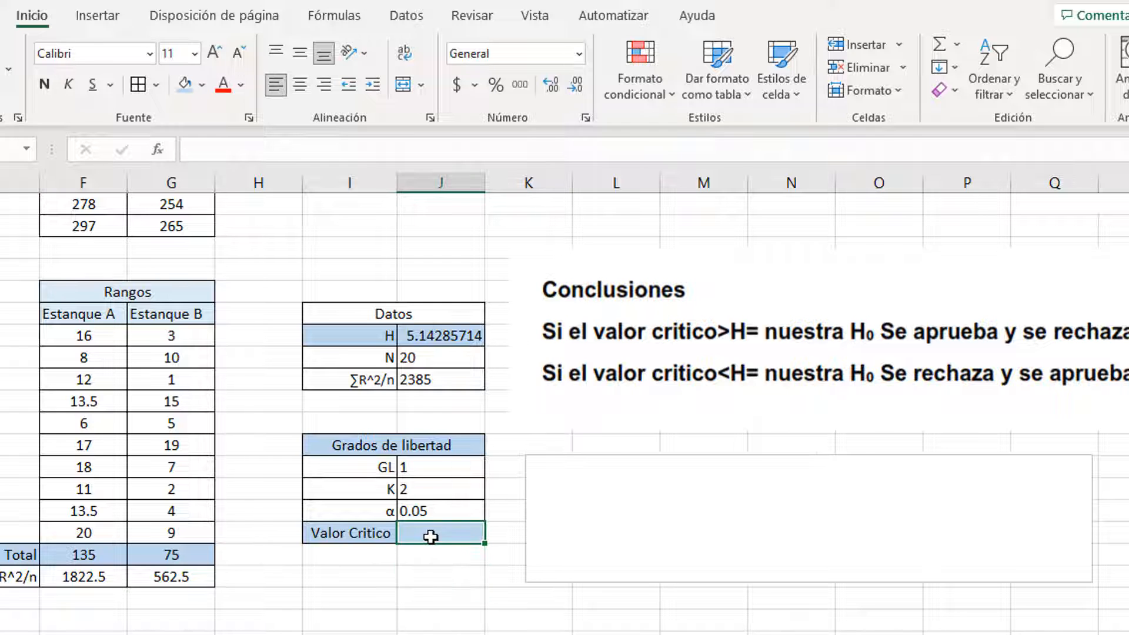
pyautogui.write('3.')
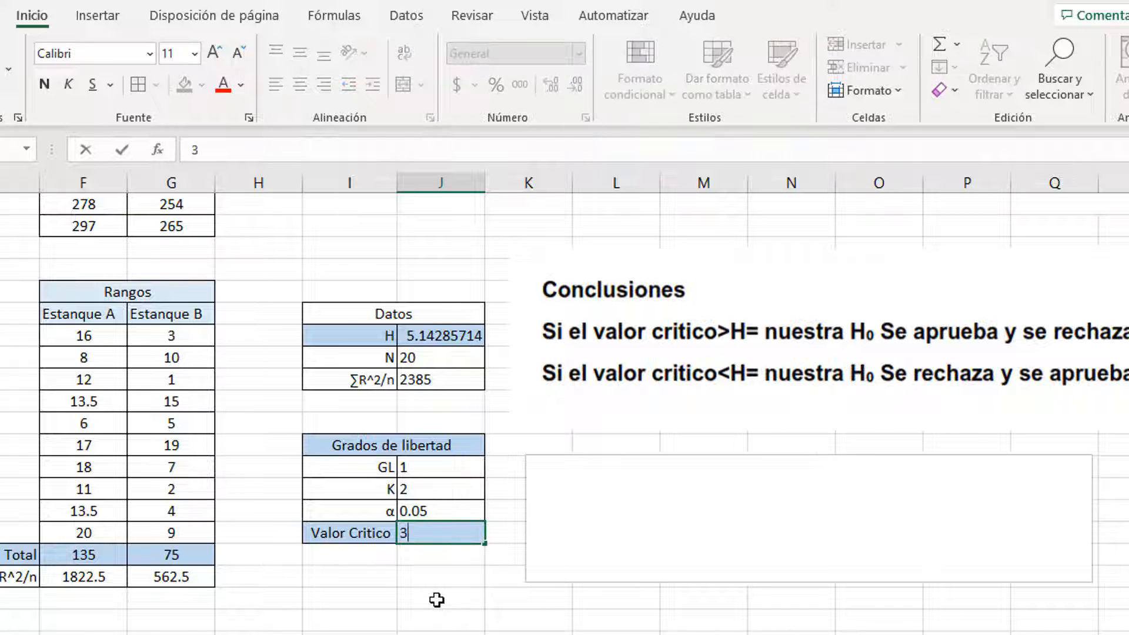
pyautogui.write('84')
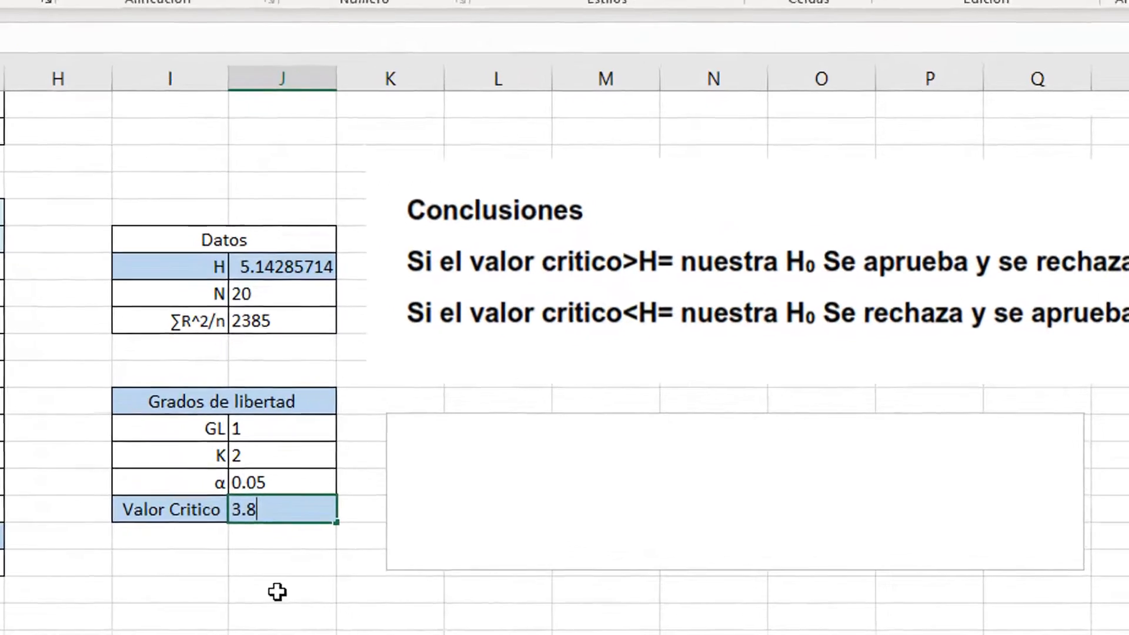
pyautogui.press('Return')
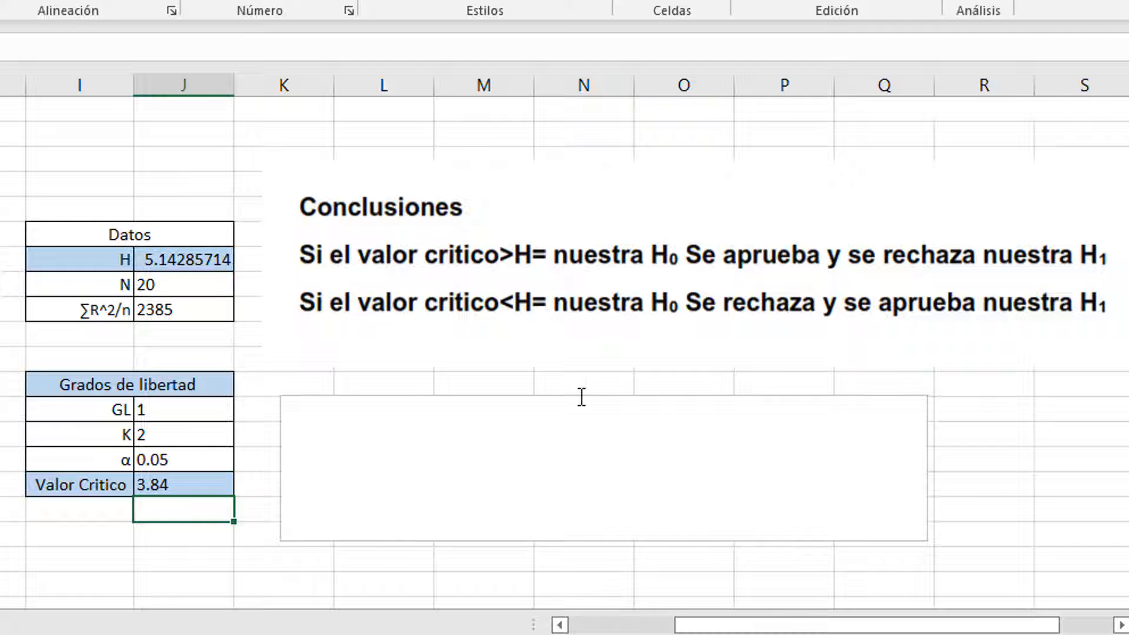
# Begin the conclusion in the empty text box under Conclusiones with "Nuestra nuestra H0"
pyautogui.click(461, 444)
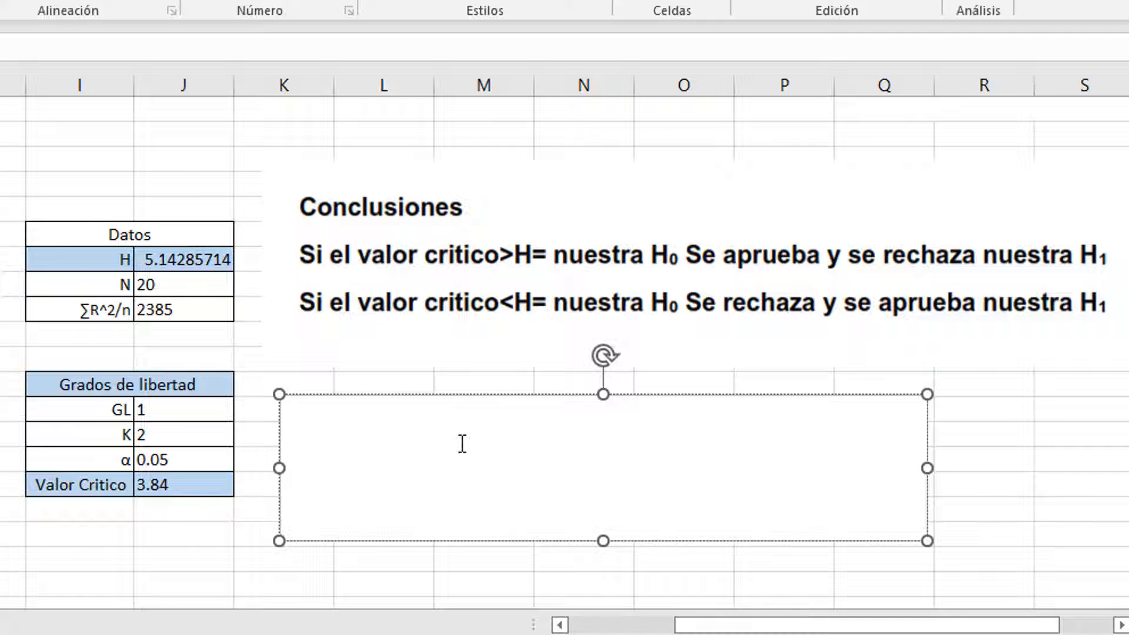
pyautogui.write('Nuestra n')
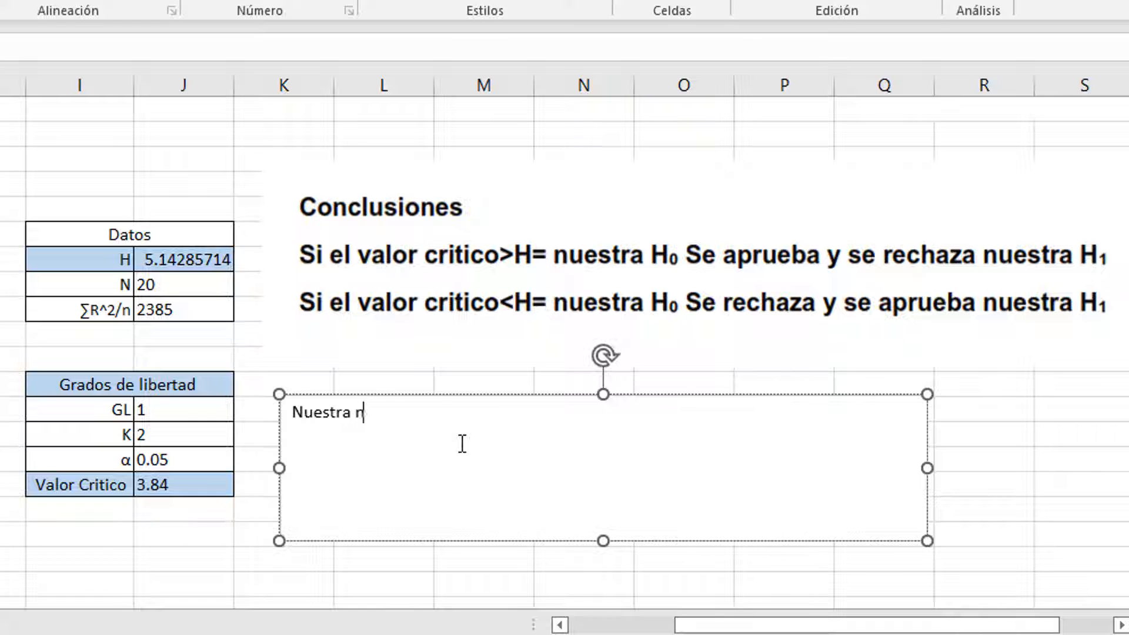
pyautogui.write('ues')
pyautogui.press('BackSpace')
pyautogui.write('estra H0')
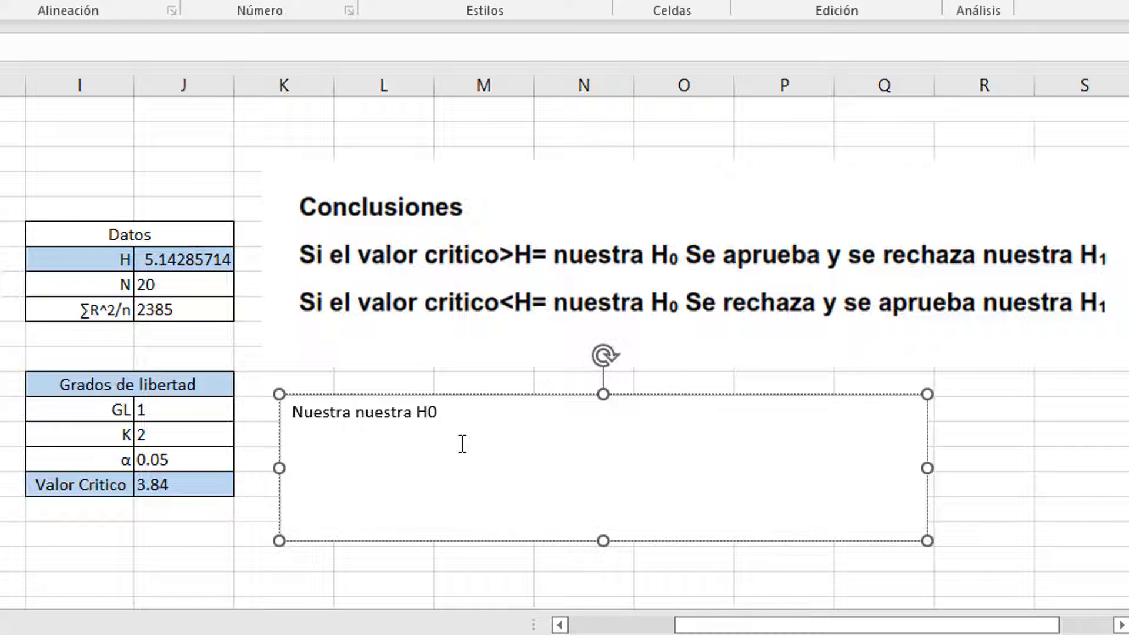
# Continue the conclusion with "que nos dice que el alimento del estanque A es mas eficaz se Rechaza"
pyautogui.scroll(7, 536, 431)
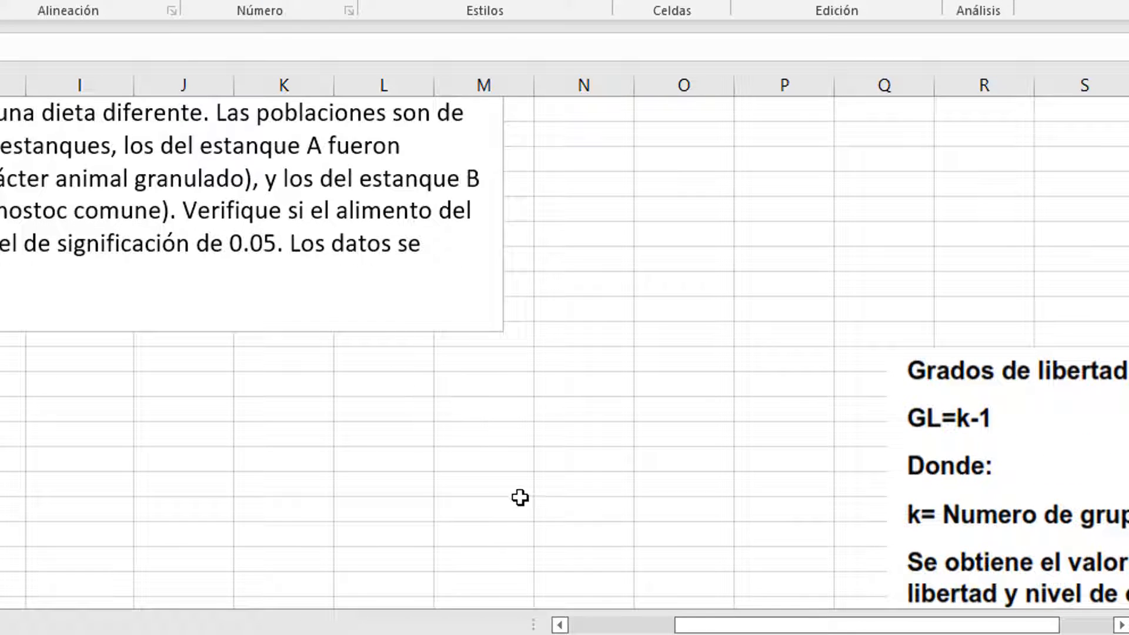
pyautogui.moveTo(1017, 628); pyautogui.dragTo(918, 627)
pyautogui.scroll(-2, 715, 361)
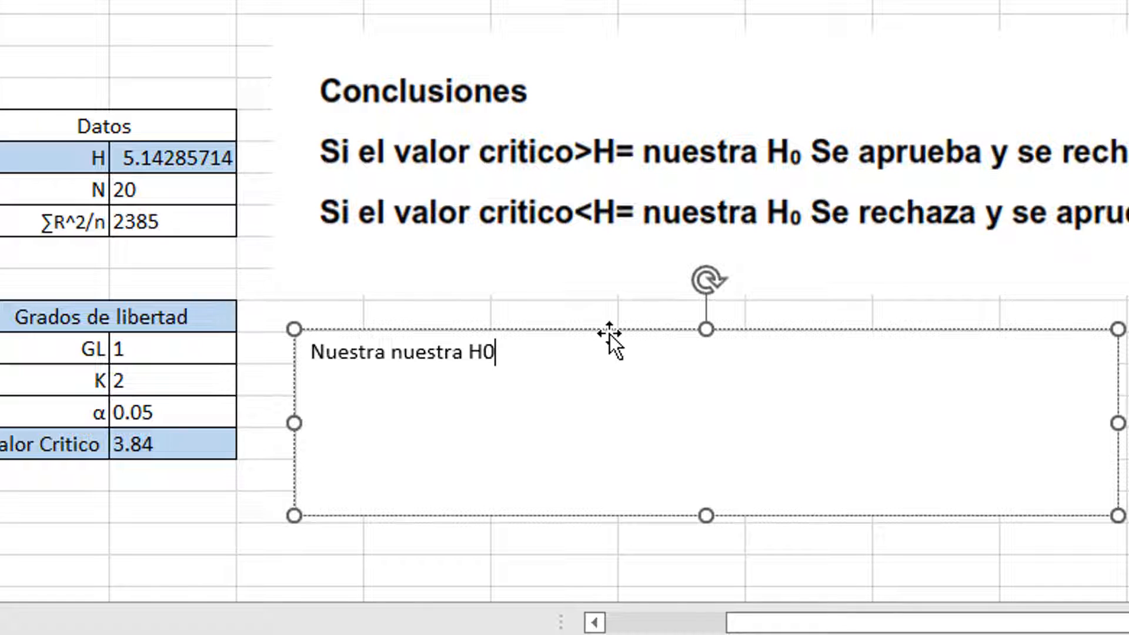
pyautogui.write('que nos dice q')
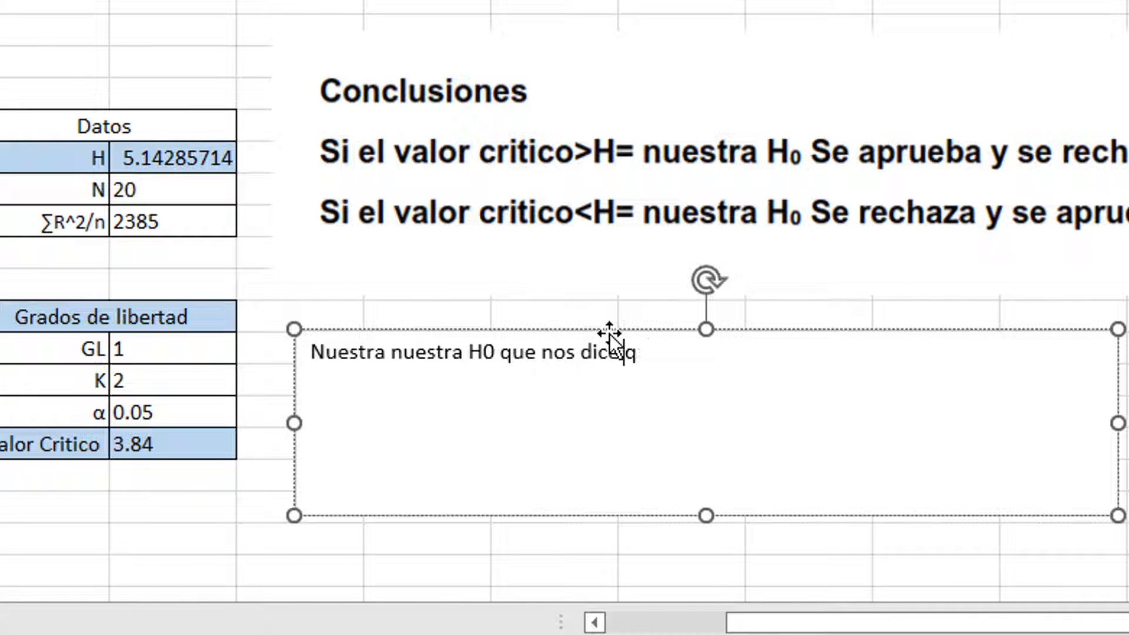
pyautogui.write('ue el aliment')
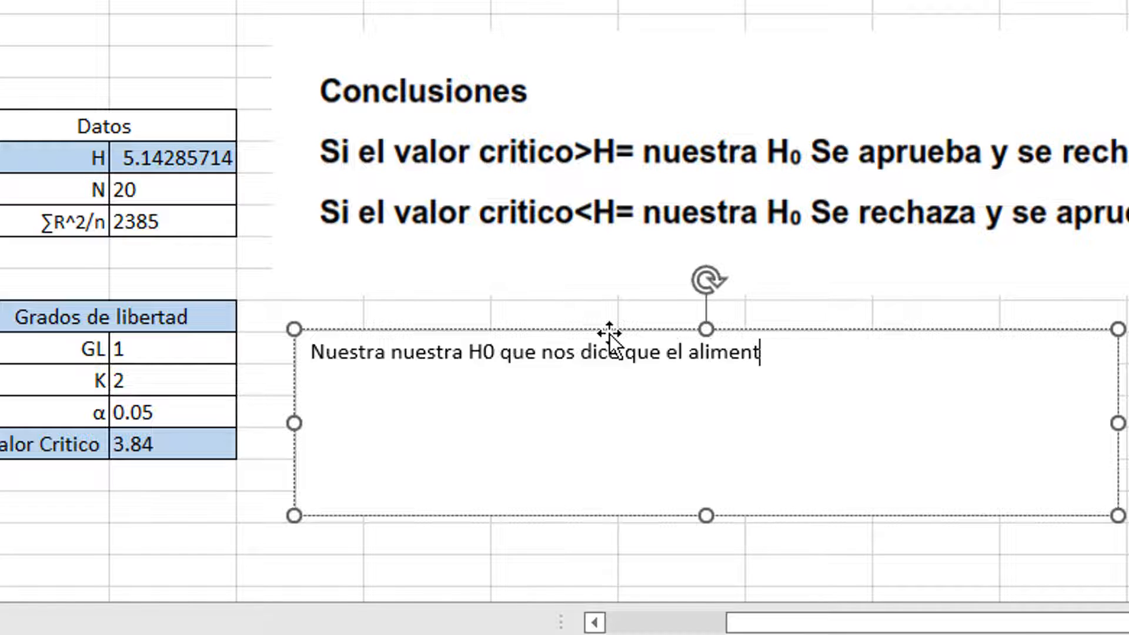
pyautogui.write('o del estan')
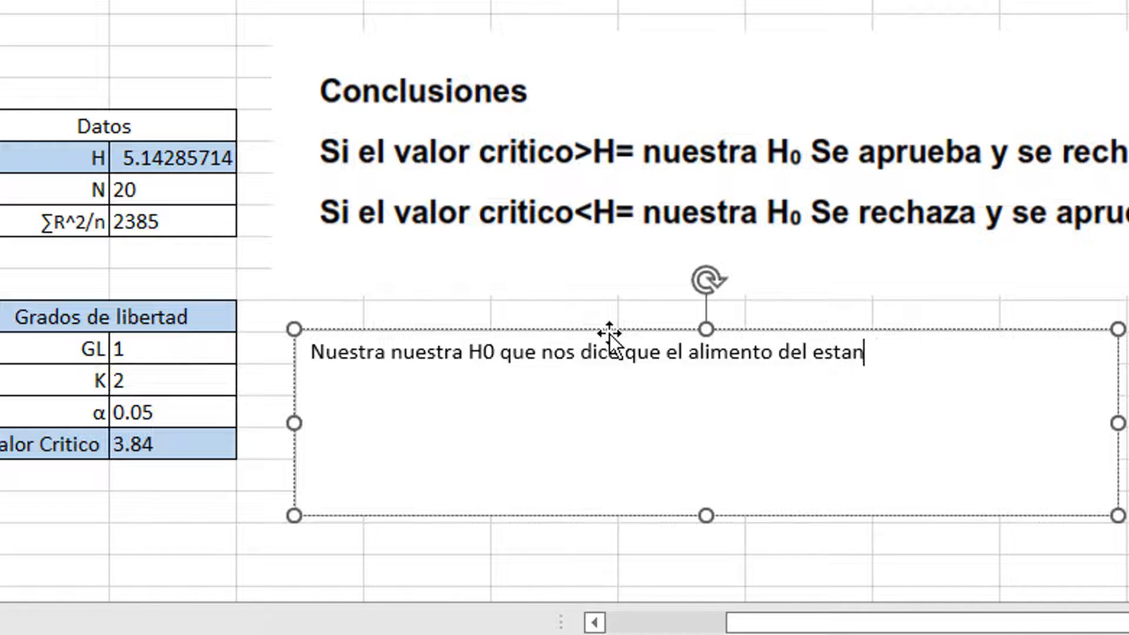
pyautogui.write('que A es')
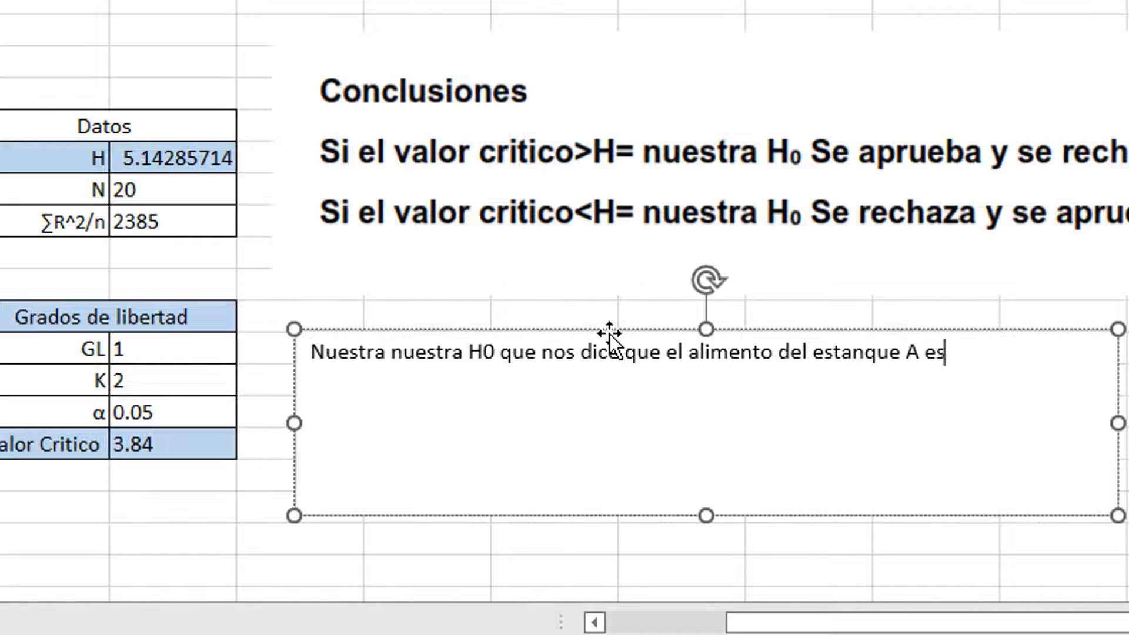
pyautogui.write(' mas efi')
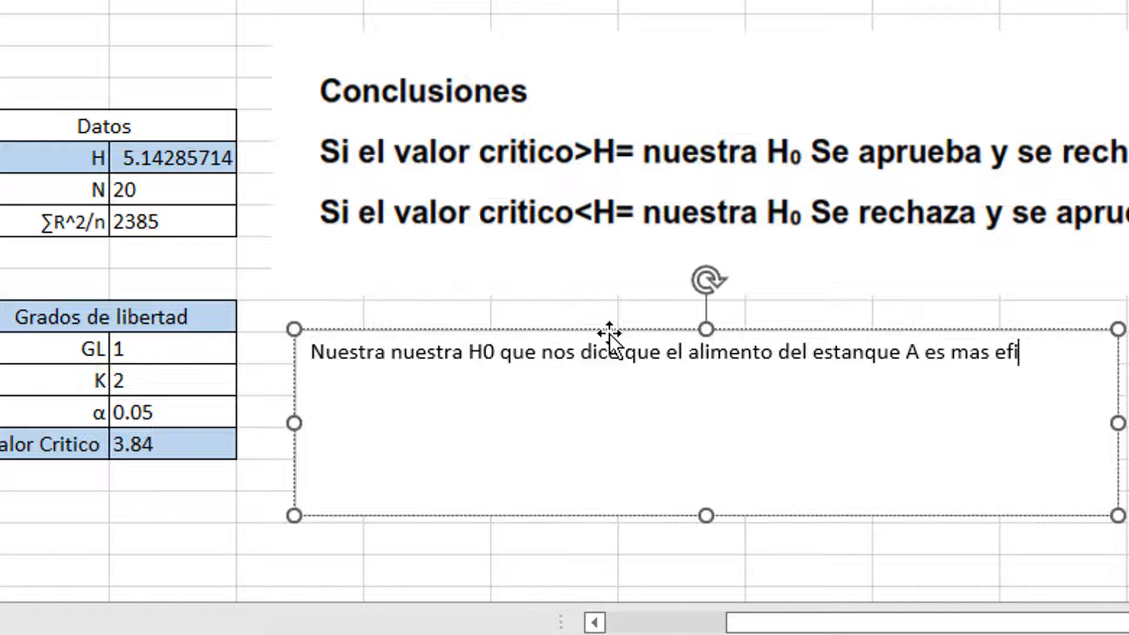
pyautogui.write('caz se R')
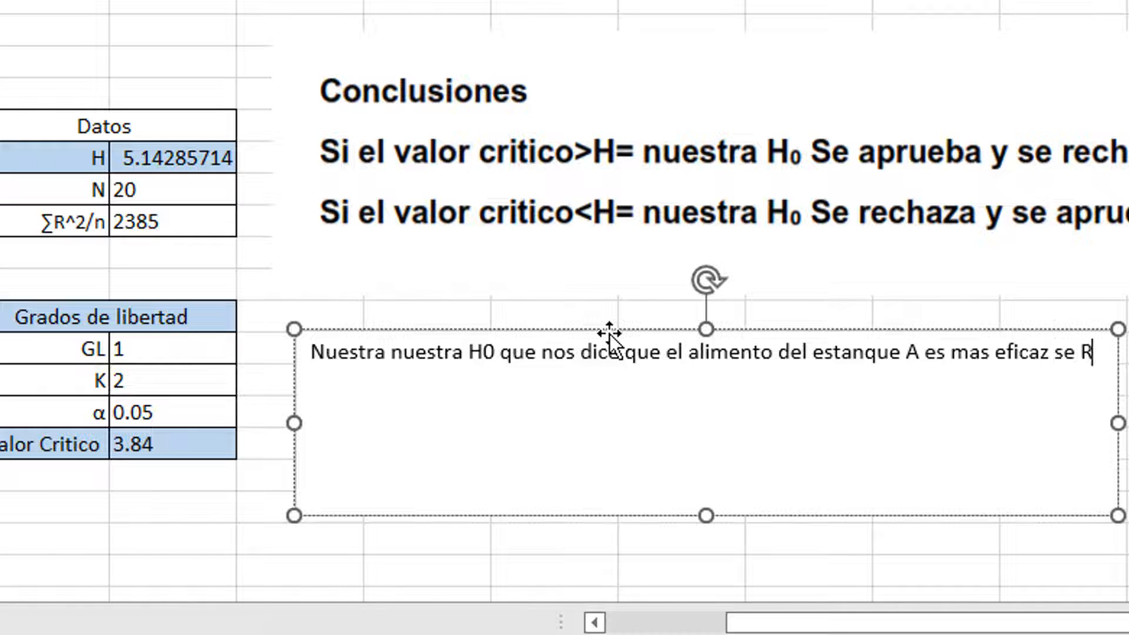
pyautogui.write('echazaa')
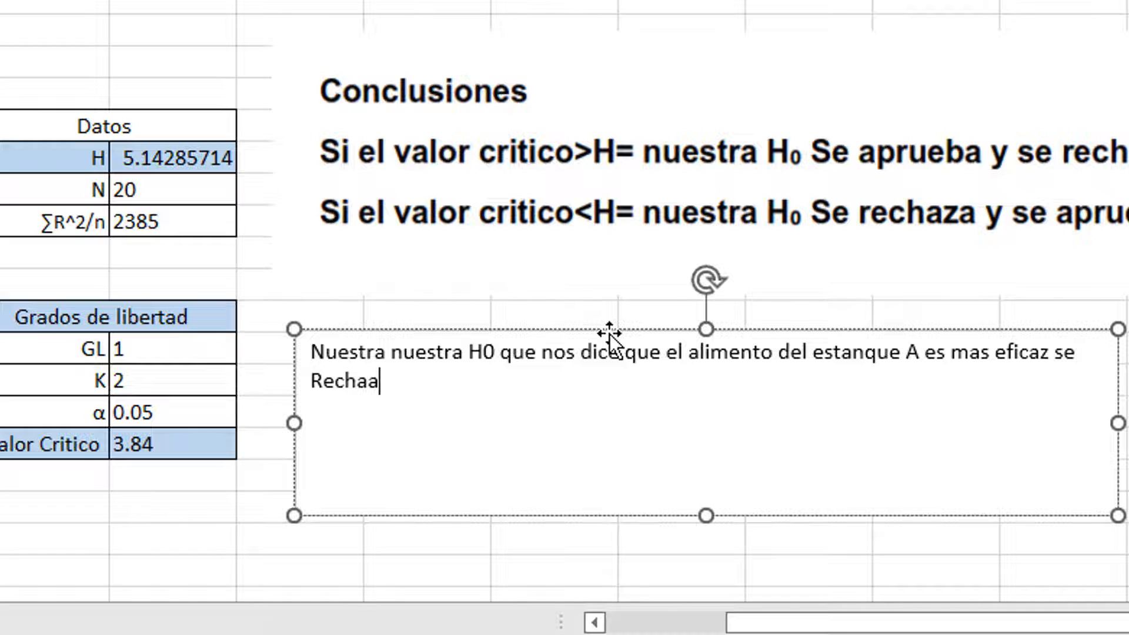
pyautogui.press('BackSpace')
pyautogui.write('za')
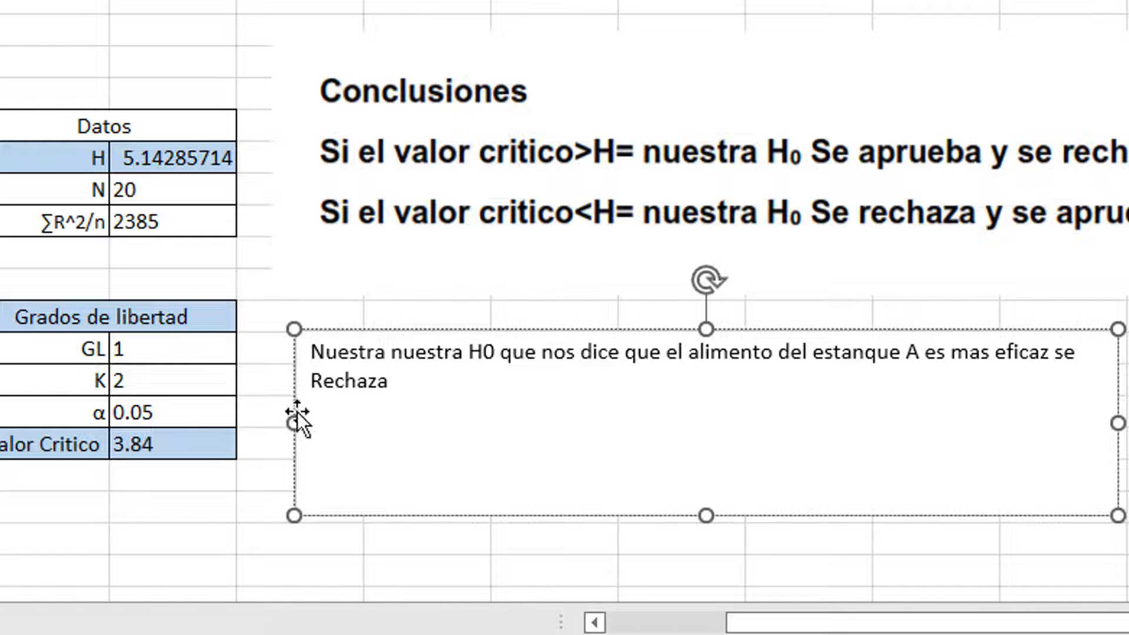
# Colour the word "Rechaza" red and complete the conclusion with "y se aprueba nuestra H1"
pyautogui.doubleClick(352, 382)
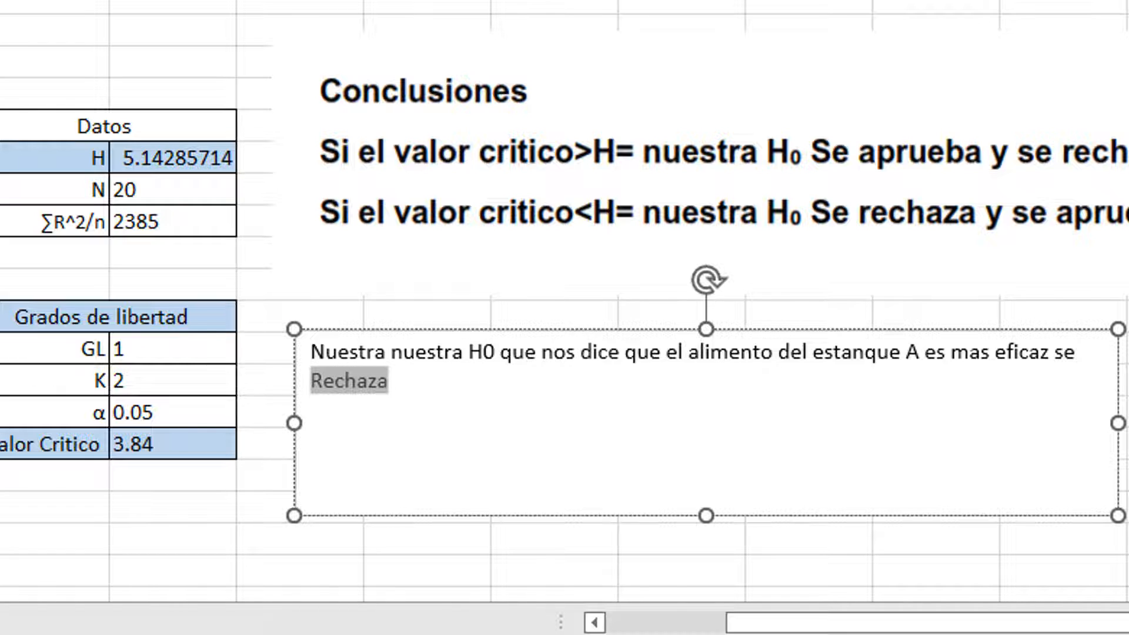
pyautogui.click(401, 392)
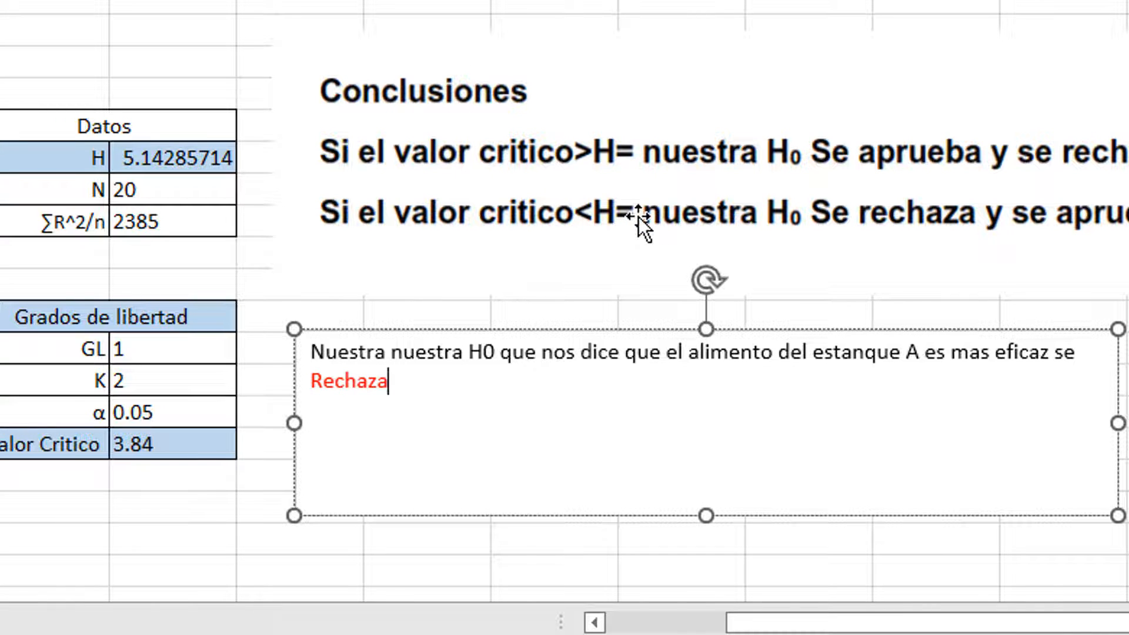
pyautogui.write('y se apr')
pyautogui.press('BackSpace')
pyautogui.press('BackSpace')
pyautogui.press('BackSpace')
pyautogui.press('BackSpace')
pyautogui.press('BackSpace')
pyautogui.write('e a')
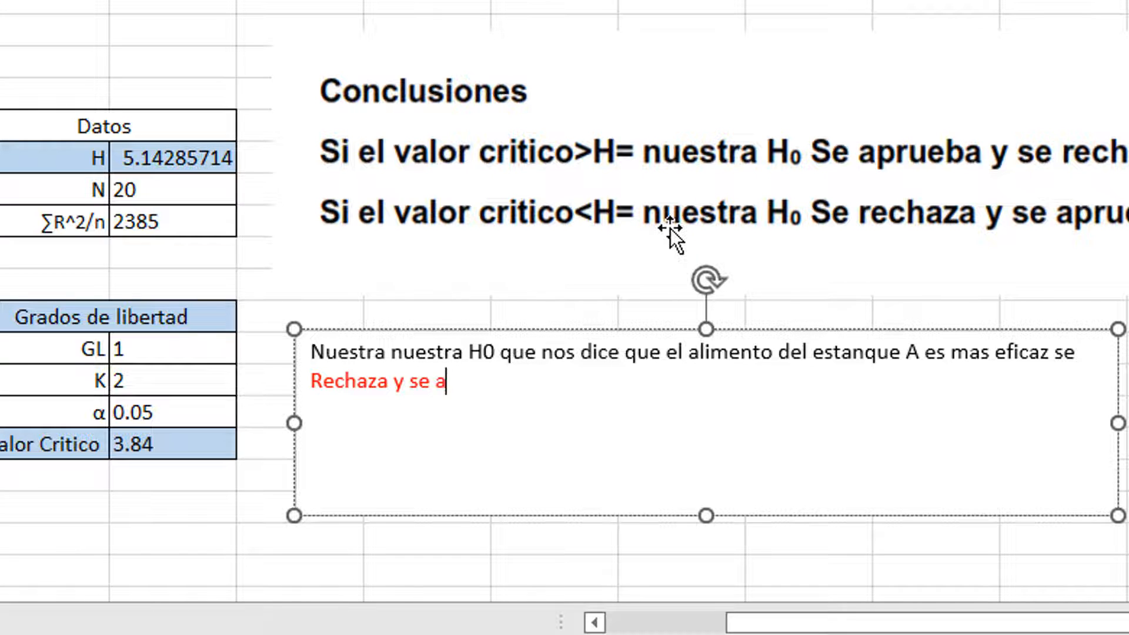
pyautogui.write('prueba ')
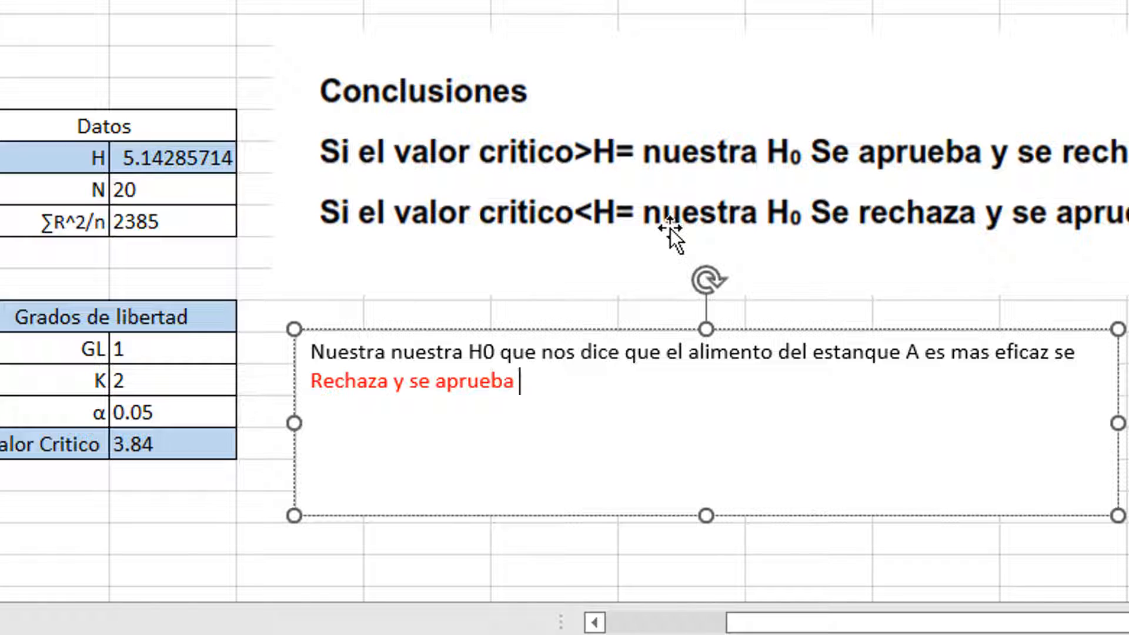
pyautogui.write('nuestra H')
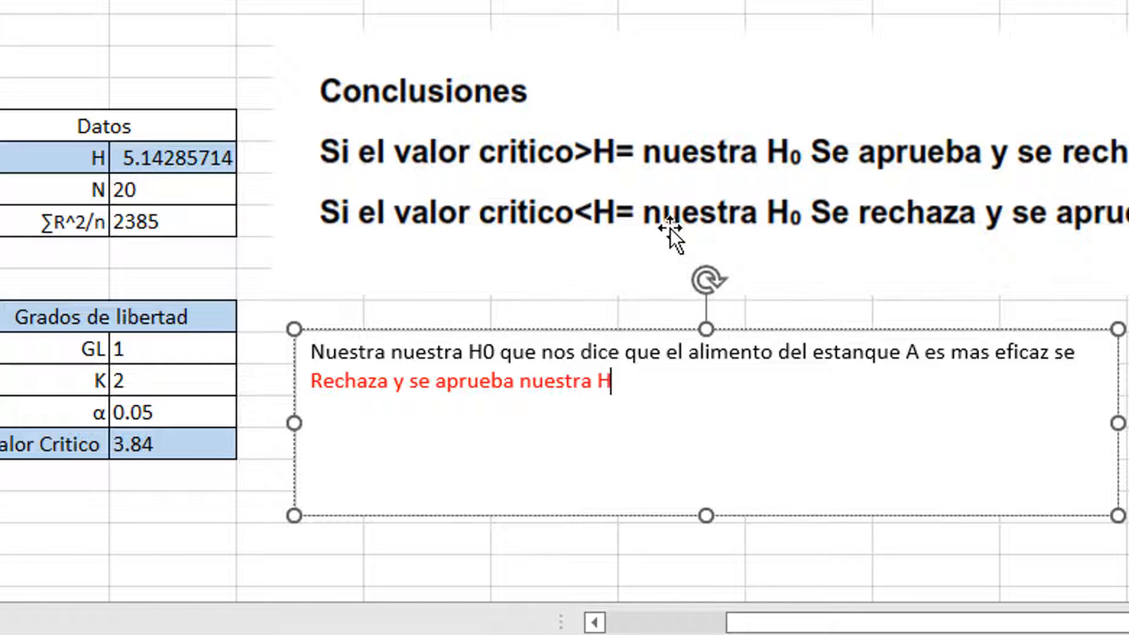
pyautogui.write('1')
# Change the font colour of "y se aprueba nuestra H1" to black
pyautogui.moveTo(396, 381); pyautogui.dragTo(625, 392)
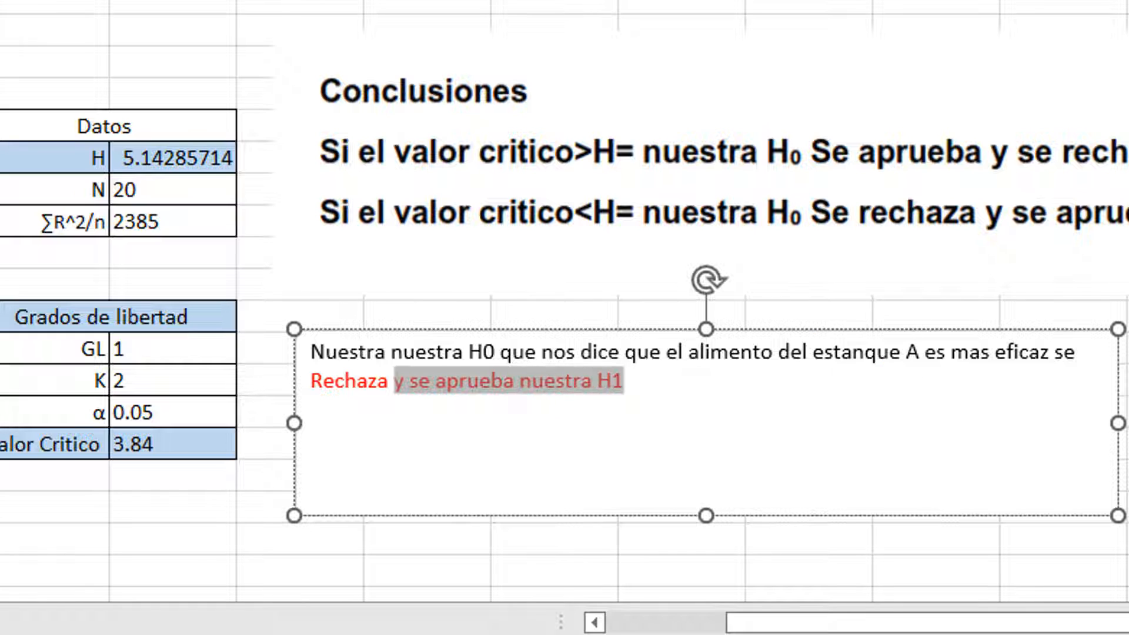
pyautogui.click(0, 0)
pyautogui.click(0, 0)
# Compare the H value with the Valor Critico and check the written conclusion against the Conclusiones rules
pyautogui.click(166, 161)
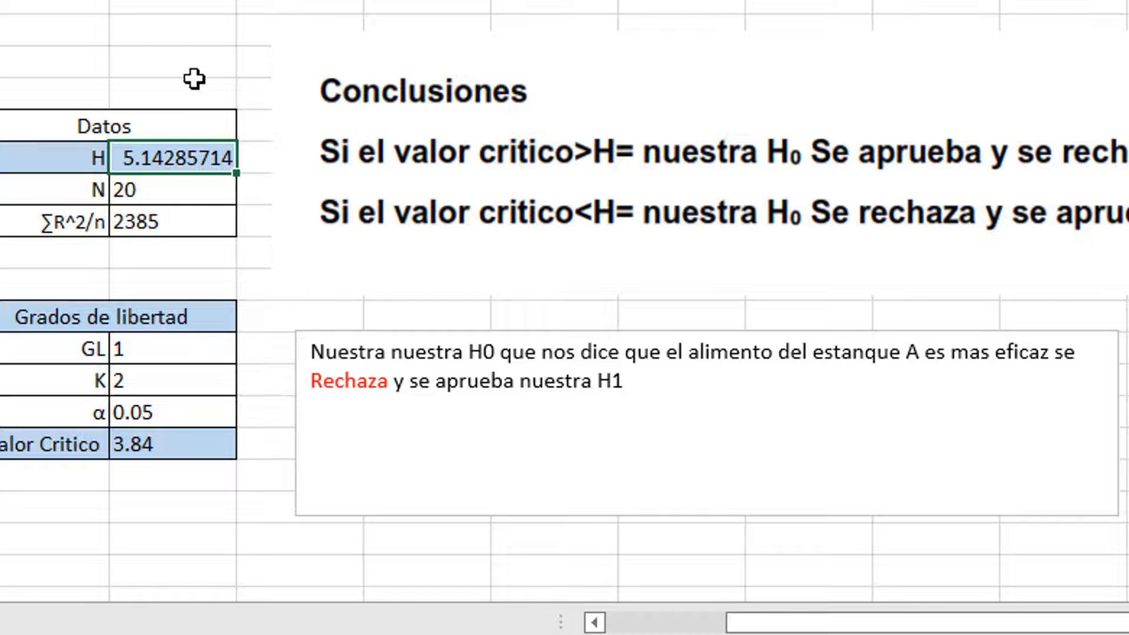
pyautogui.click(154, 449)
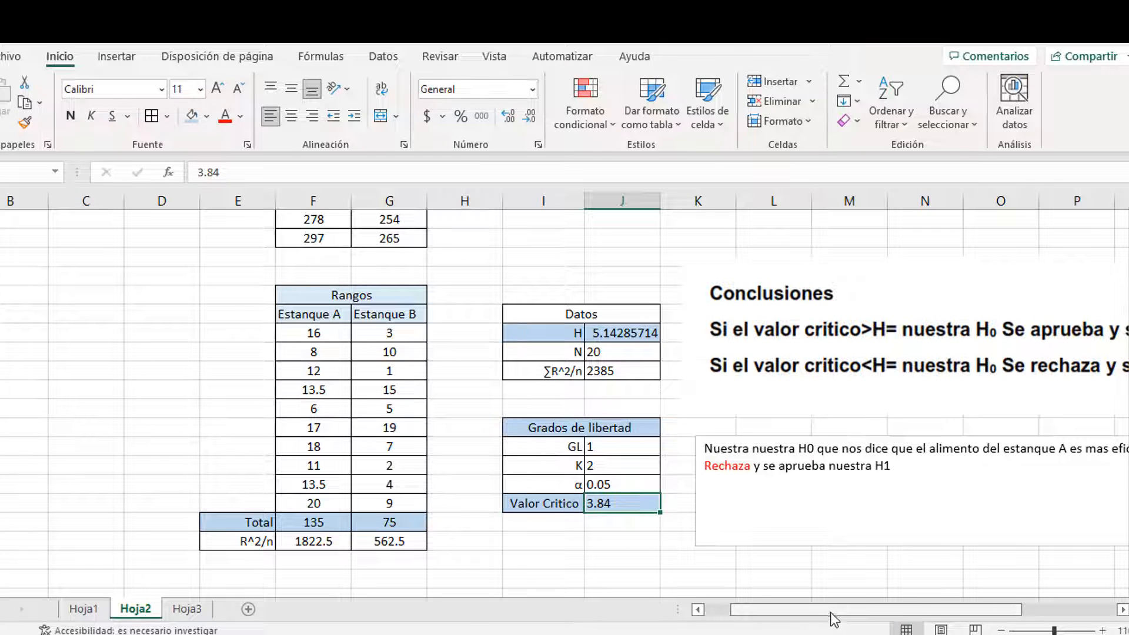
pyautogui.moveTo(834, 617); pyautogui.dragTo(882, 617)
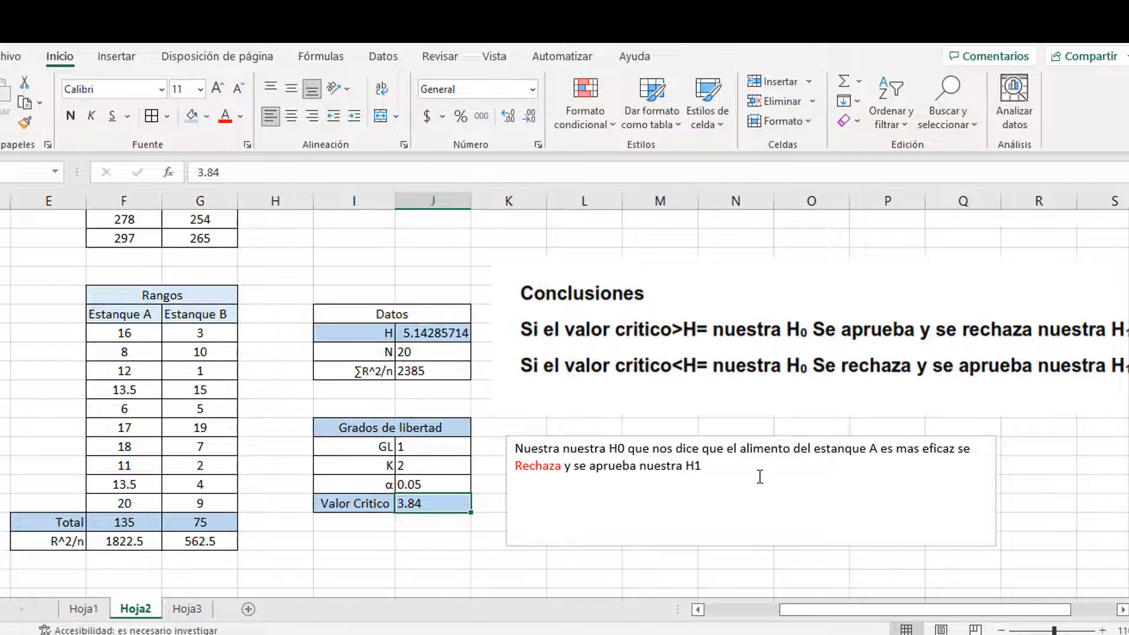
pyautogui.click(760, 476)
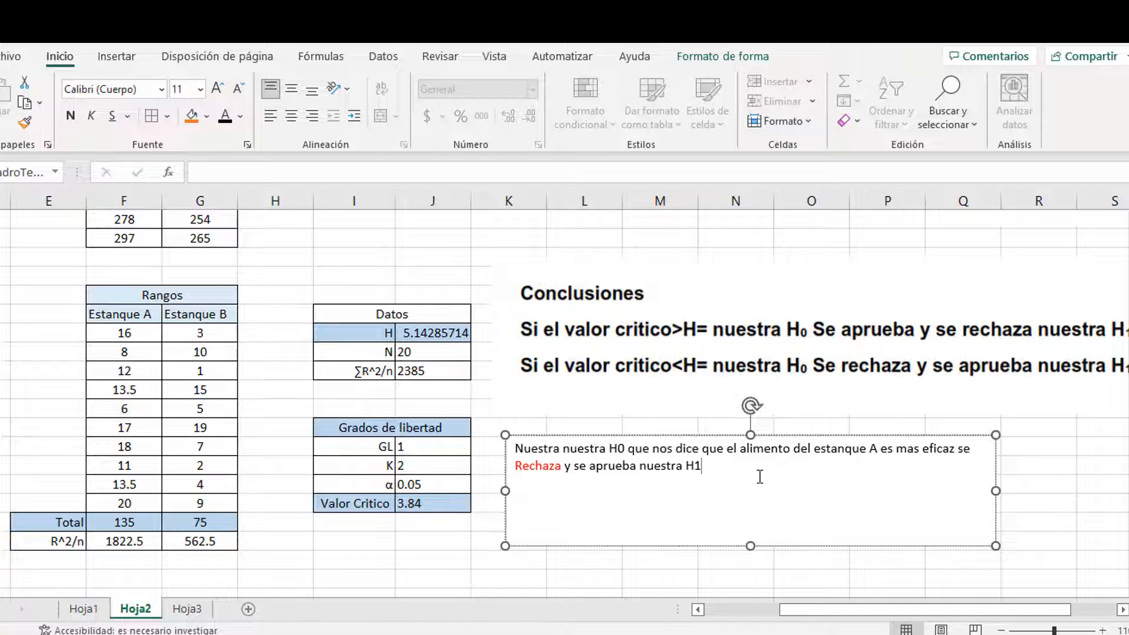
# Place the Kruskal Wallis formula image directly to the right of the Peso table and the Grados de libertad notes image farther right
pyautogui.click(1001, 631)
pyautogui.click(1001, 630)
pyautogui.click(1000, 631)
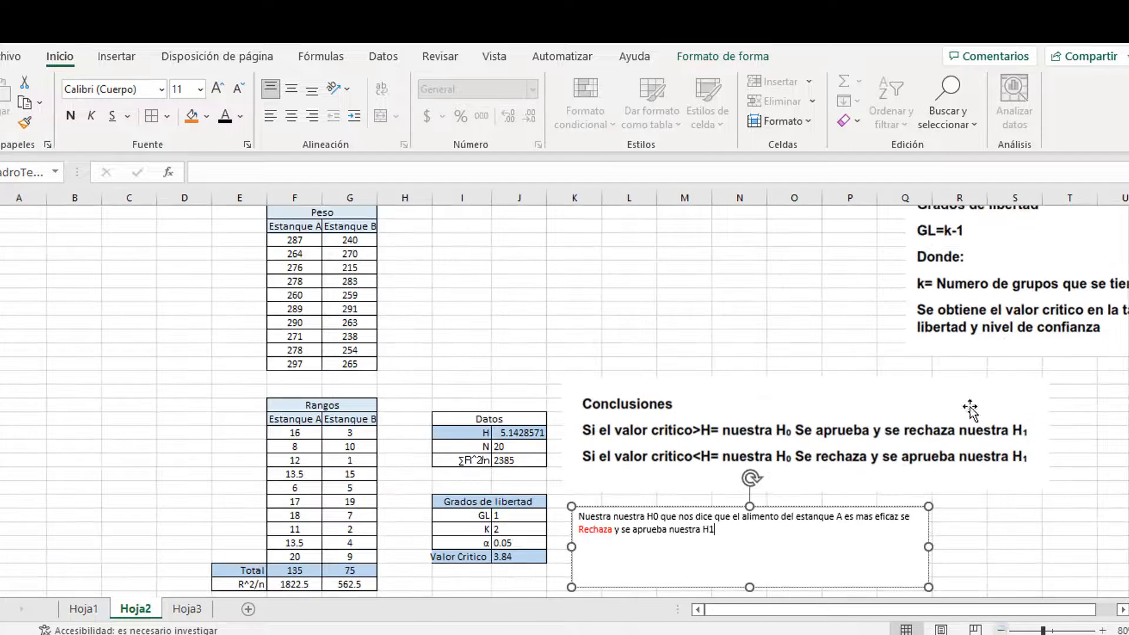
pyautogui.scroll(1, 949, 532)
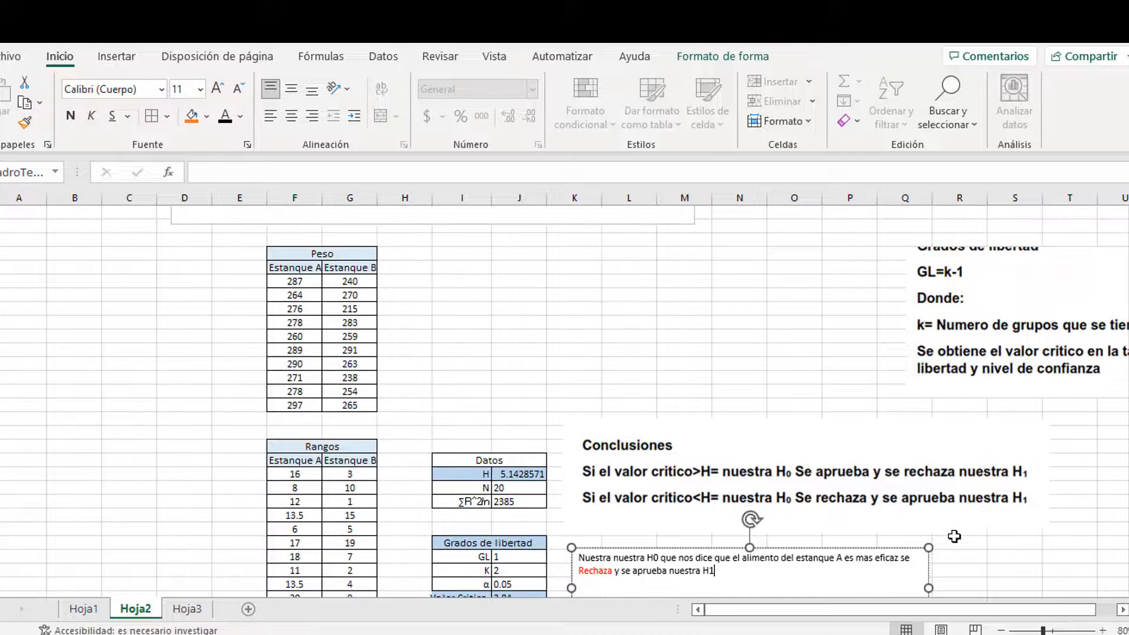
pyautogui.scroll(2, 953, 536)
pyautogui.moveTo(901, 615); pyautogui.dragTo(978, 610)
pyautogui.moveTo(1101, 368); pyautogui.dragTo(912, 237)
pyautogui.moveTo(949, 395); pyautogui.dragTo(458, 398)
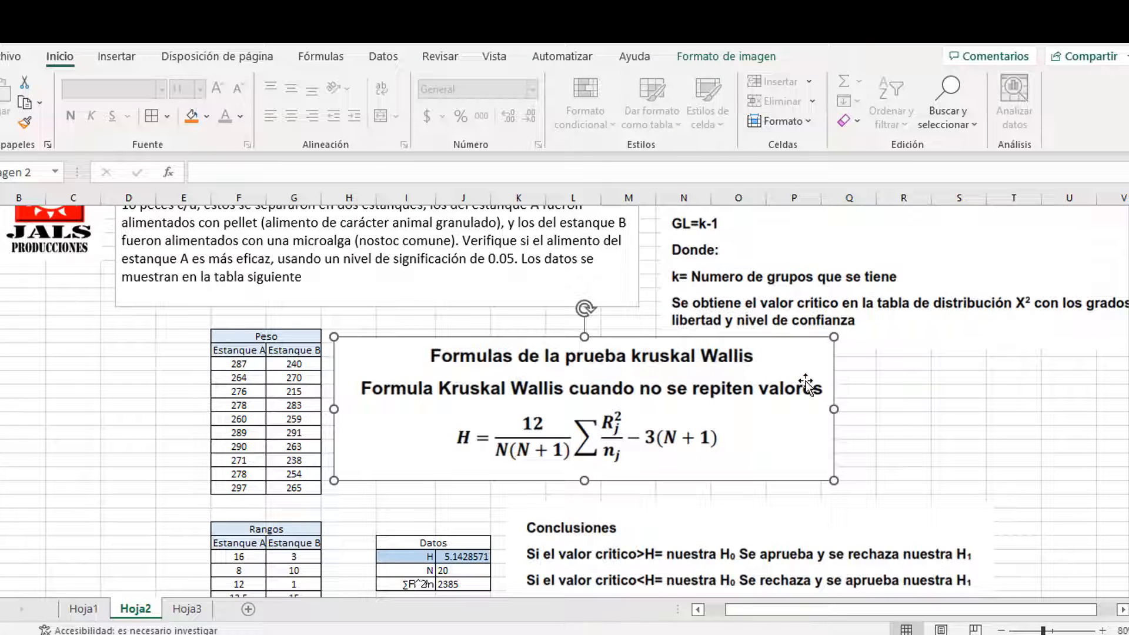
pyautogui.moveTo(864, 250); pyautogui.dragTo(1094, 421)
pyautogui.moveTo(950, 450); pyautogui.dragTo(1063, 458)
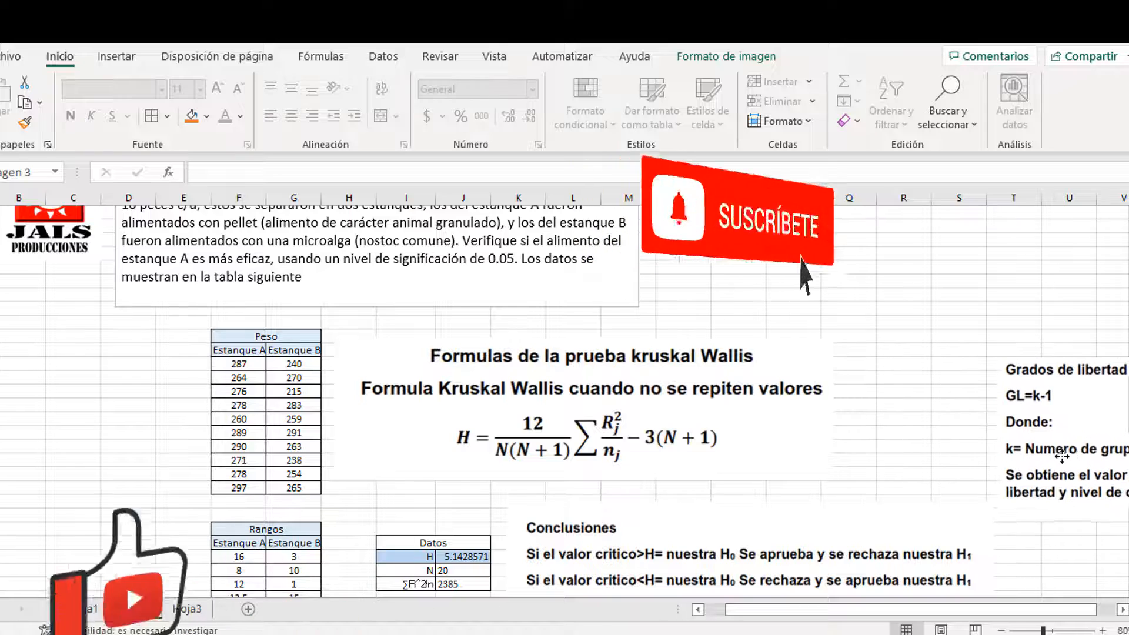